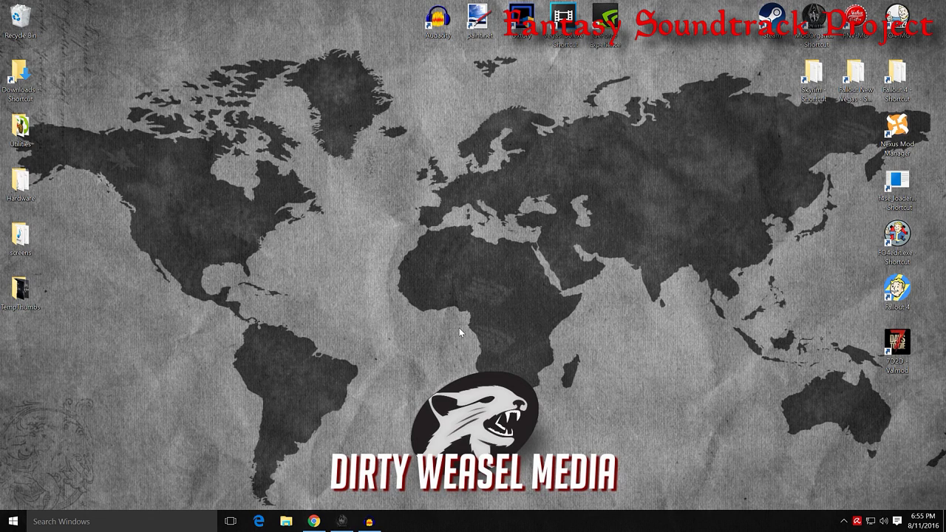
# Bring back the Fantasy Soundtrack Project page and read through its description, ending at the top.
pyautogui.click(314, 521)
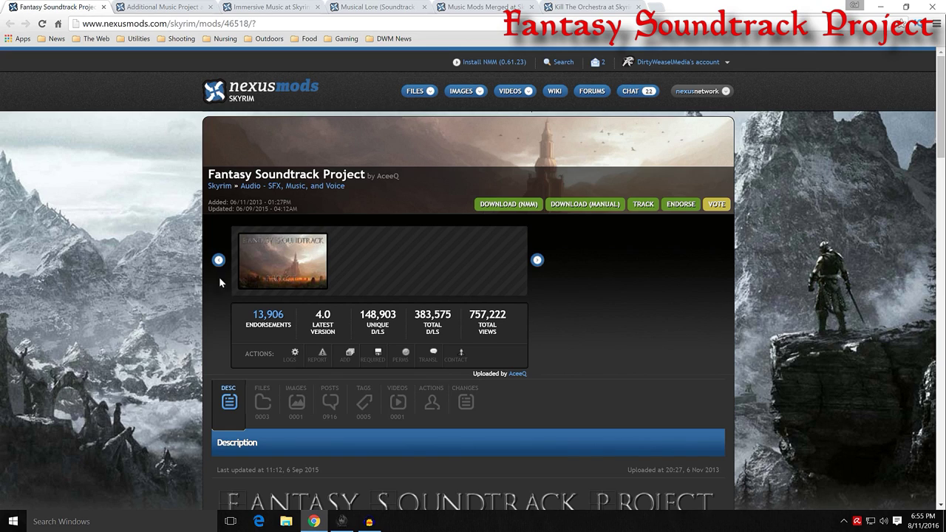
pyautogui.scroll(-2, 186, 304)
pyautogui.scroll(2, 190, 296)
pyautogui.scroll(-4, 185, 280)
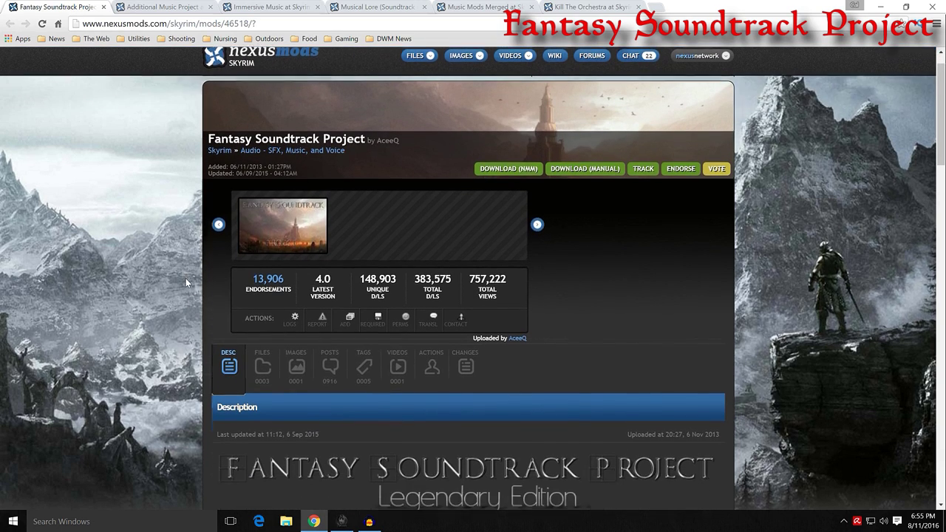
pyautogui.scroll(-5, 187, 280)
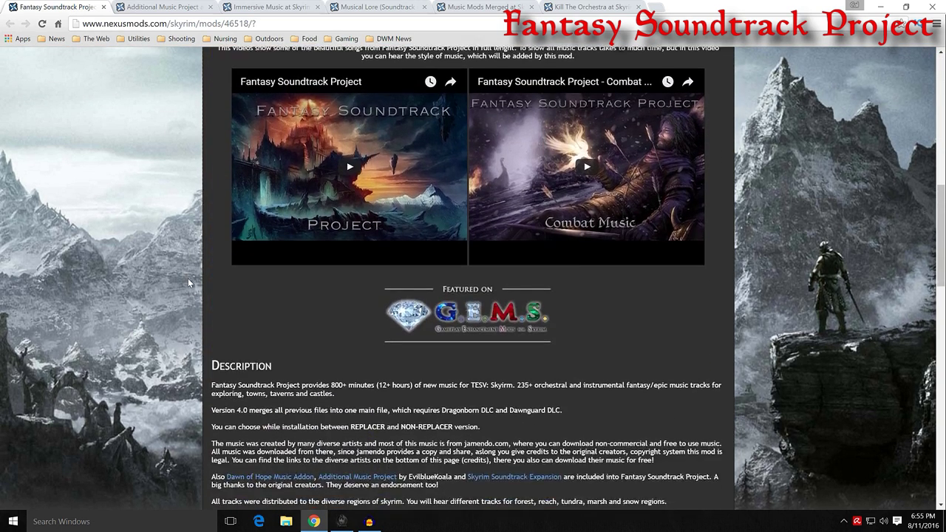
pyautogui.scroll(-1, 189, 280)
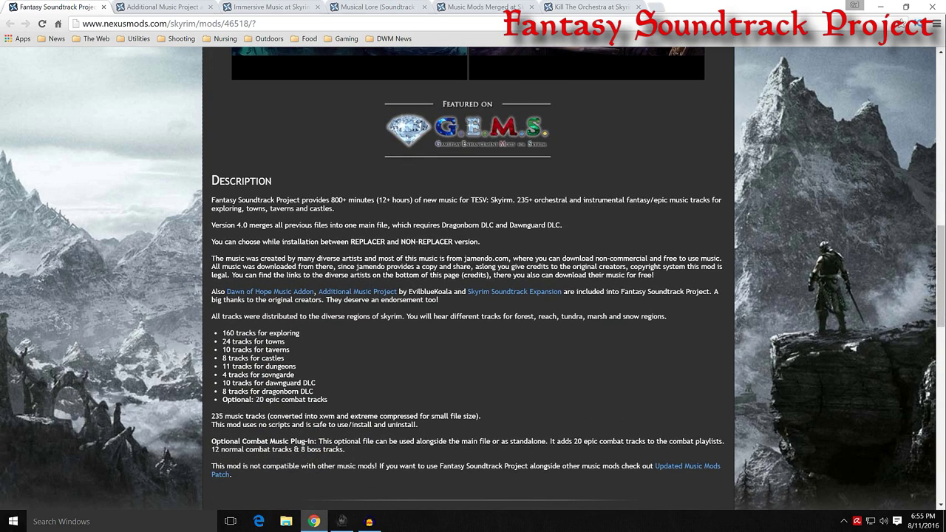
pyautogui.scroll(2, 176, 260)
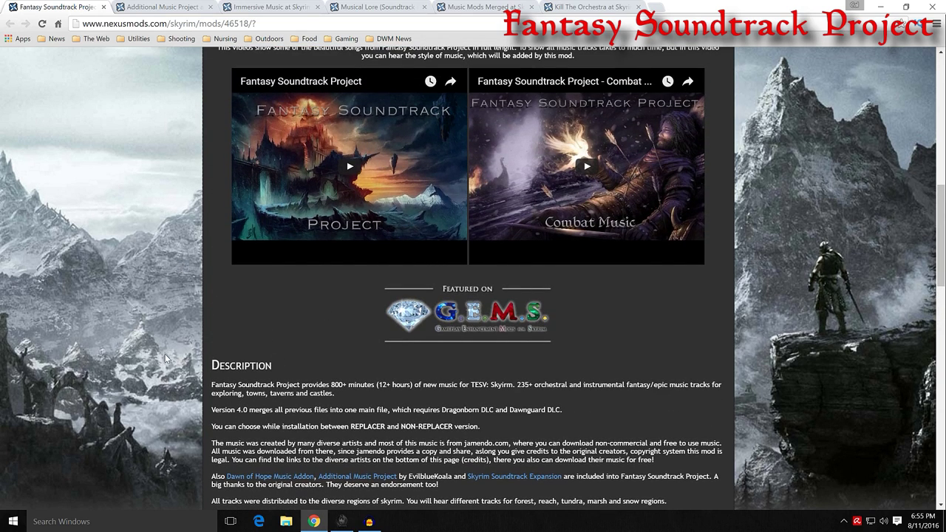
pyautogui.scroll(1, 167, 350)
pyautogui.scroll(5, 182, 347)
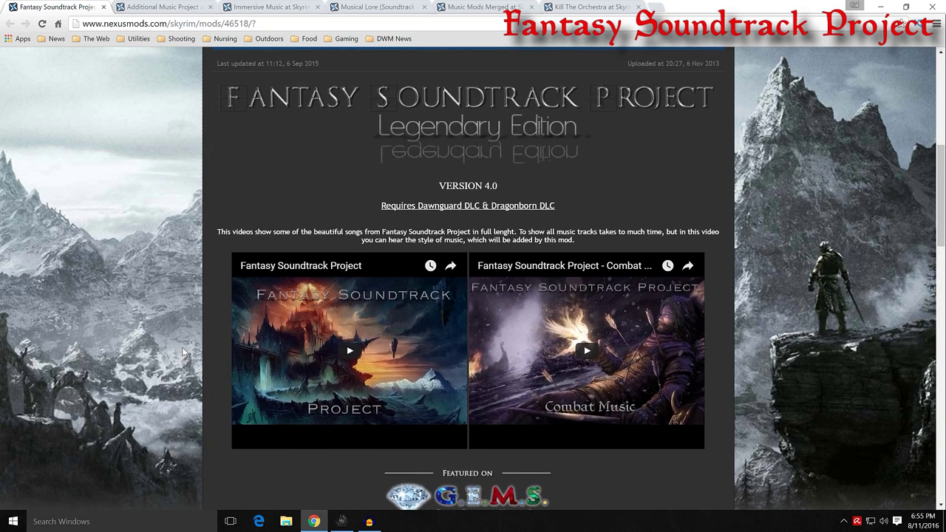
pyautogui.scroll(1, 183, 349)
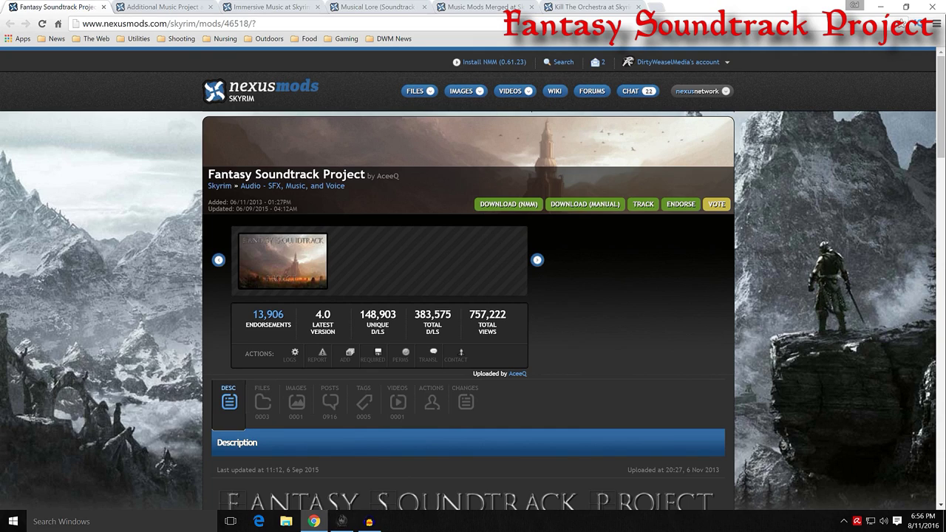
# Review the Additional Music Project description, then switch to the Immersive Music tab.
pyautogui.click(178, 9)
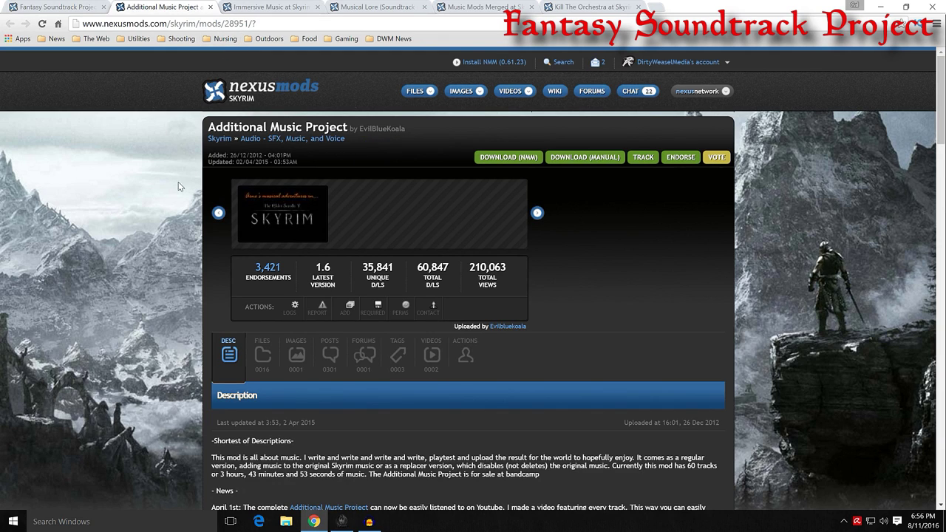
pyautogui.scroll(-1, 191, 266)
pyautogui.scroll(-4, 190, 271)
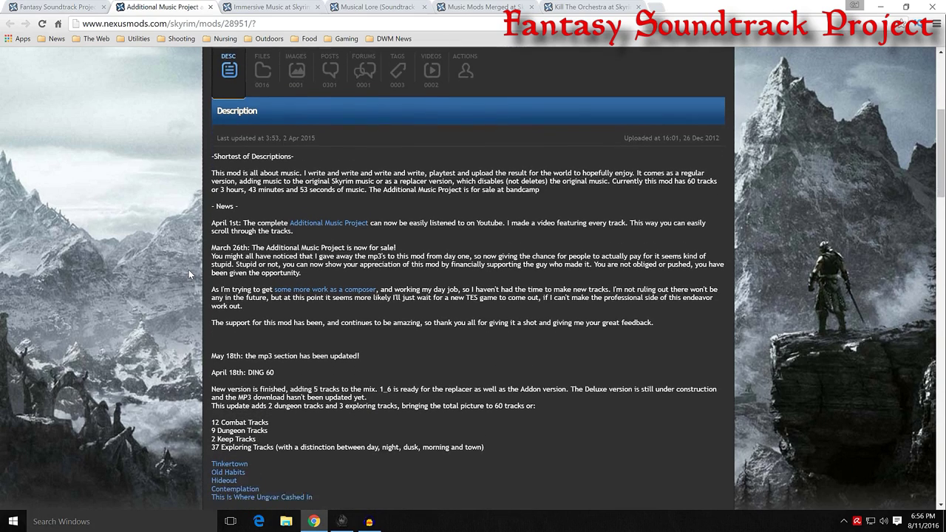
pyautogui.scroll(1, 188, 270)
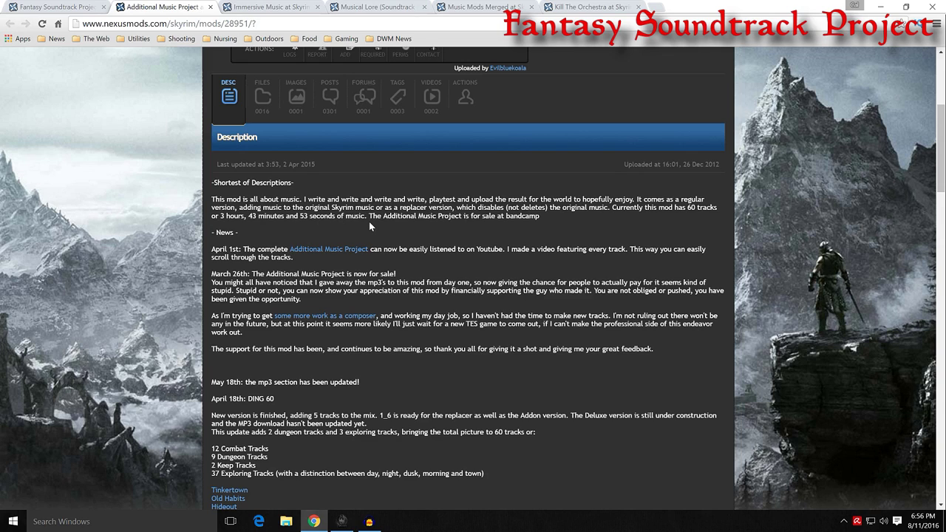
pyautogui.scroll(4, 155, 256)
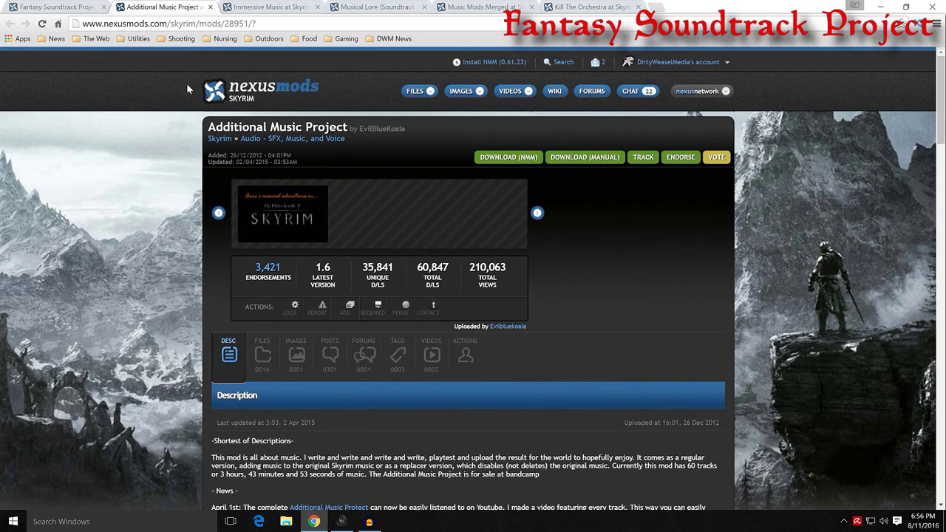
pyautogui.click(266, 8)
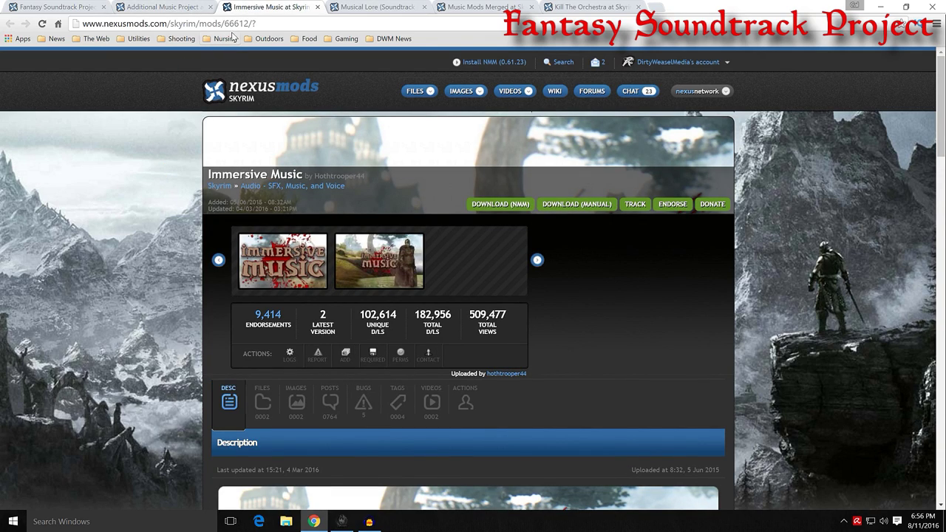
# Browse the Immersive Music description and embedded sample videos, returning to the top.
pyautogui.scroll(-5, 196, 273)
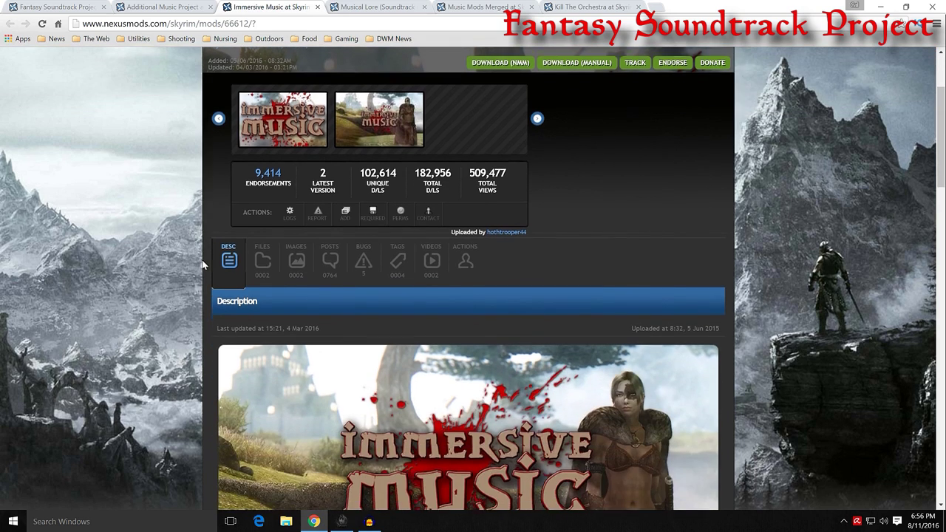
pyautogui.scroll(-4, 196, 274)
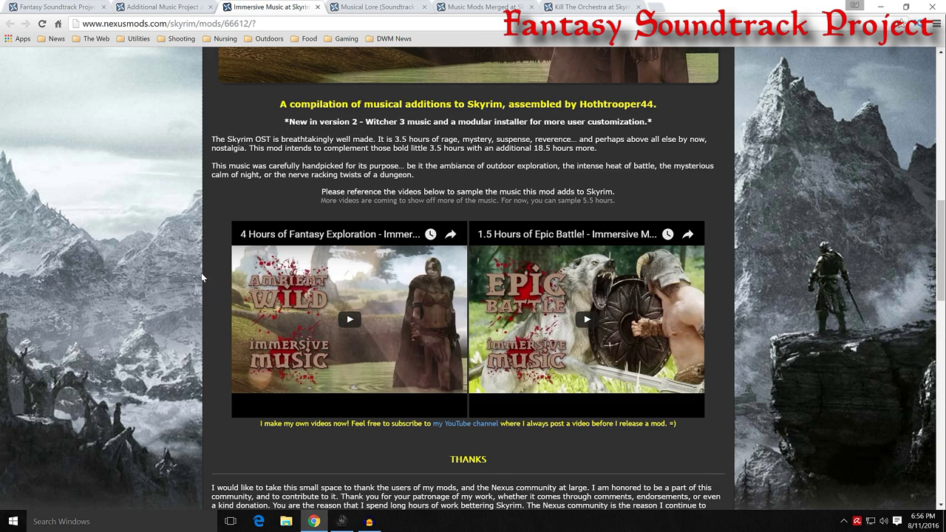
pyautogui.scroll(1, 203, 275)
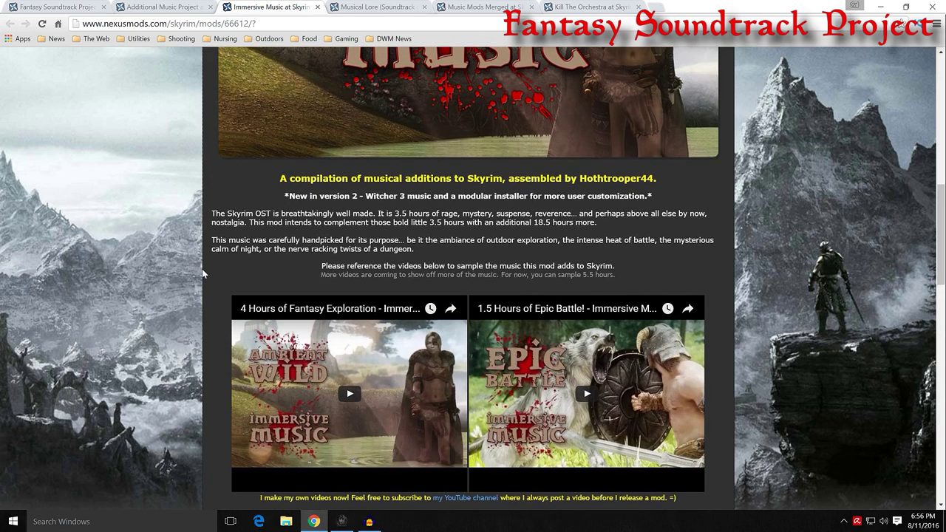
pyautogui.scroll(1, 204, 277)
pyautogui.scroll(-1, 193, 286)
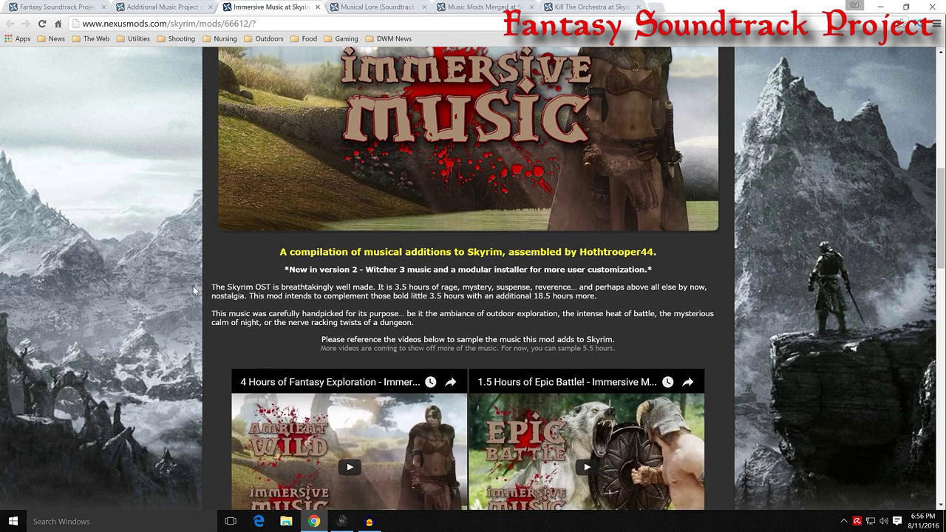
pyautogui.scroll(5, 193, 286)
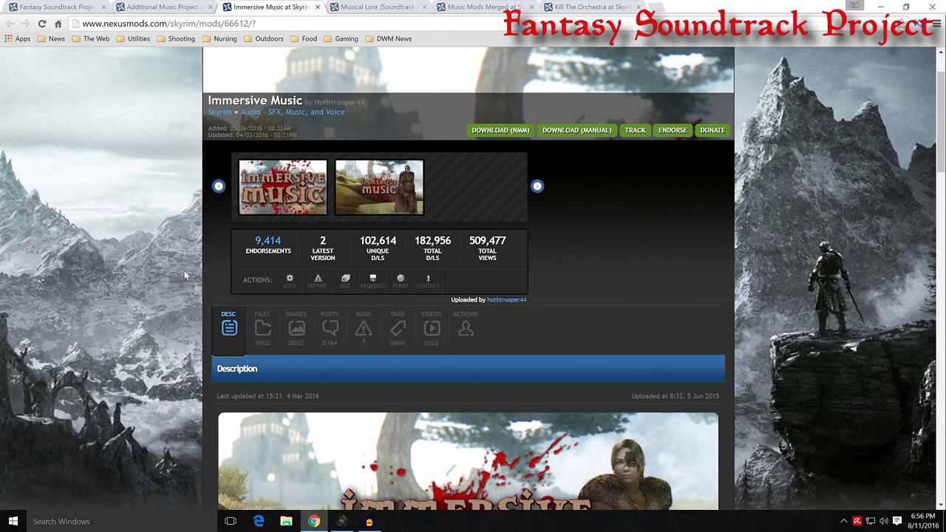
pyautogui.scroll(-3, 184, 270)
pyautogui.scroll(4, 184, 279)
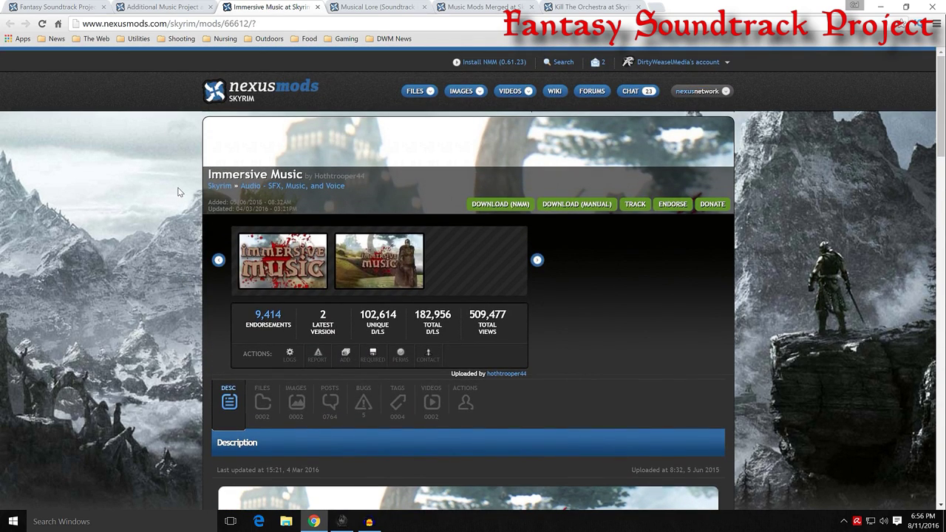
# Look through the Musical Lore page down to Latest Track, then return to Immersive Music.
pyautogui.click(371, 7)
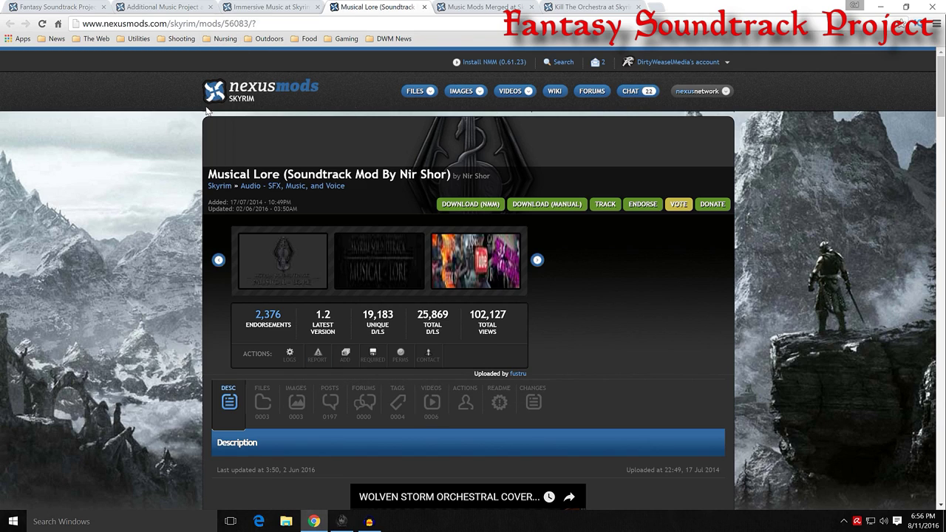
pyautogui.scroll(-4, 178, 270)
pyautogui.scroll(-5, 177, 271)
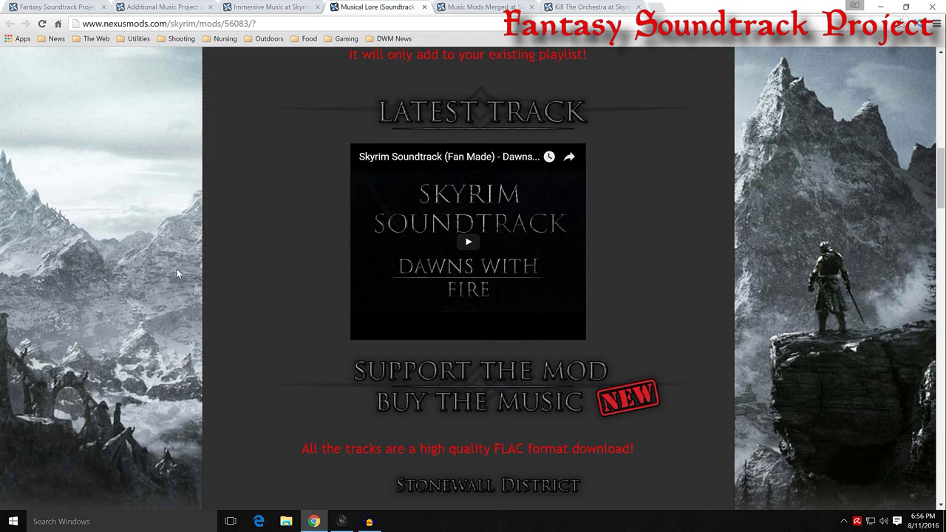
pyautogui.scroll(7, 177, 270)
pyautogui.scroll(3, 177, 278)
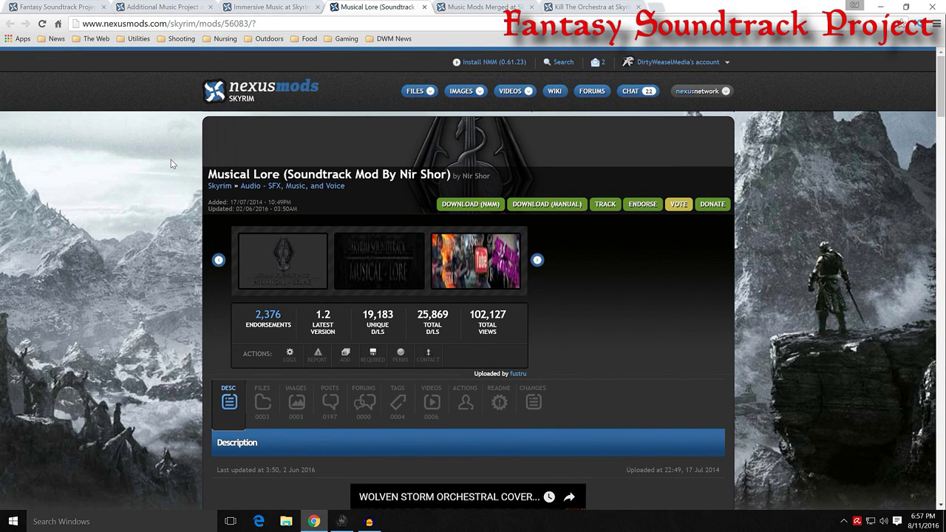
pyautogui.click(269, 7)
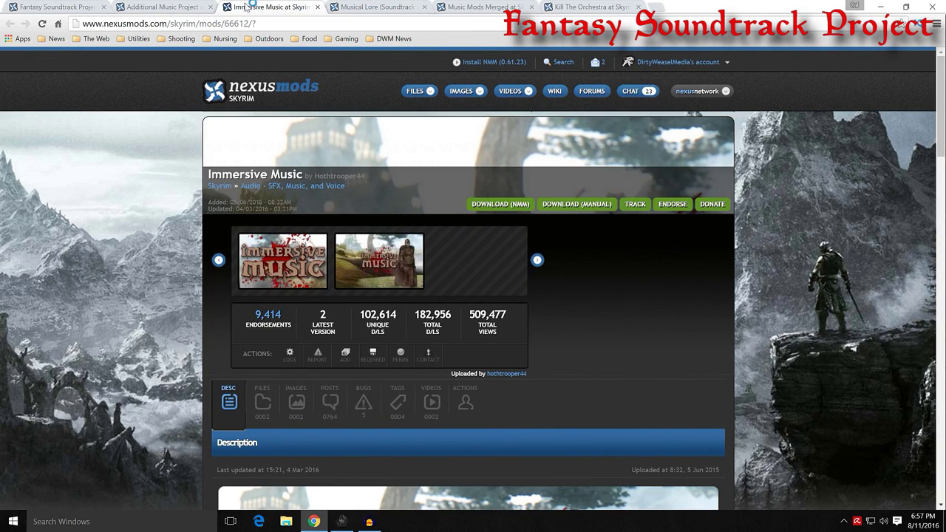
# Go back via Additional Music Project to the Fantasy Soundtrack Project page and scroll it.
pyautogui.click(154, 9)
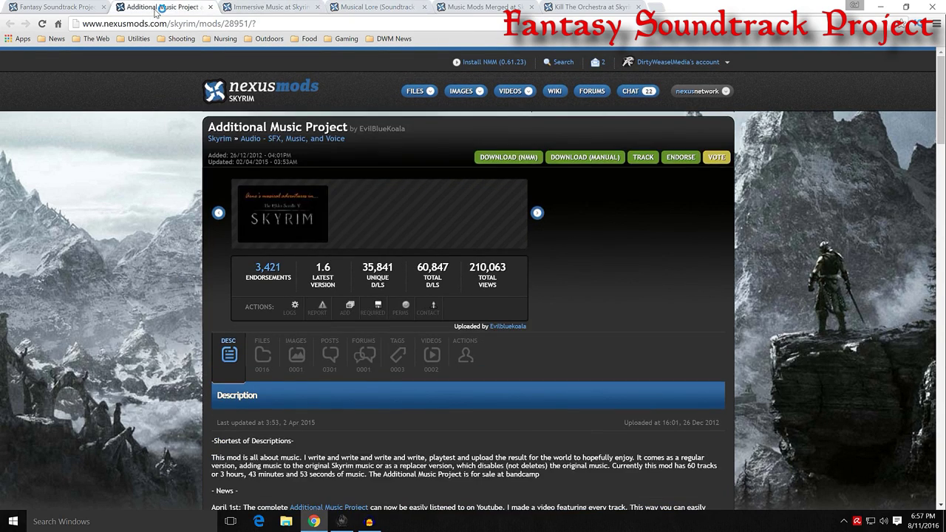
pyautogui.click(81, 8)
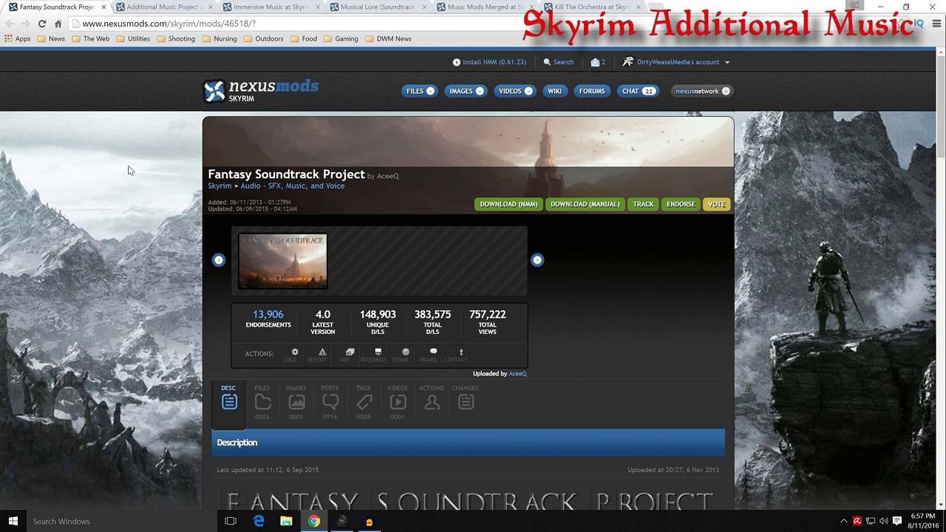
pyautogui.scroll(-3, 128, 170)
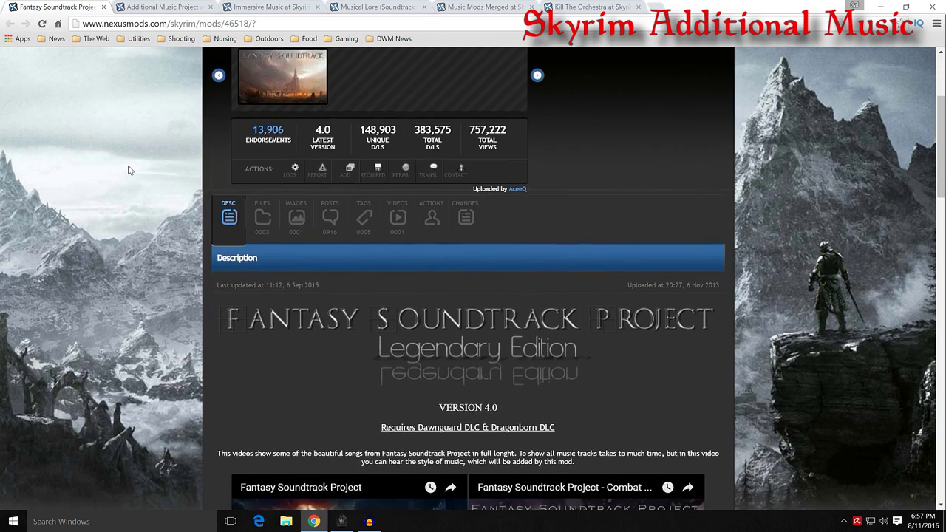
pyautogui.scroll(3, 127, 168)
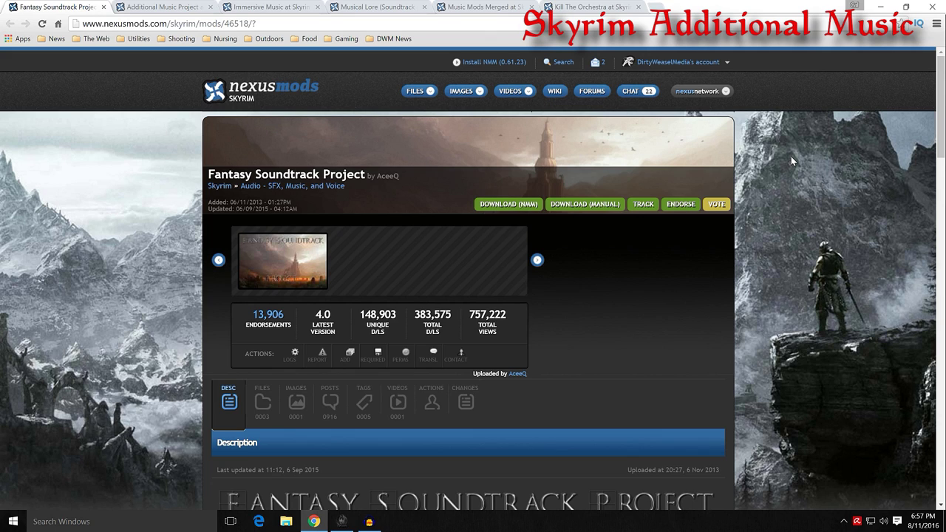
pyautogui.click(485, 8)
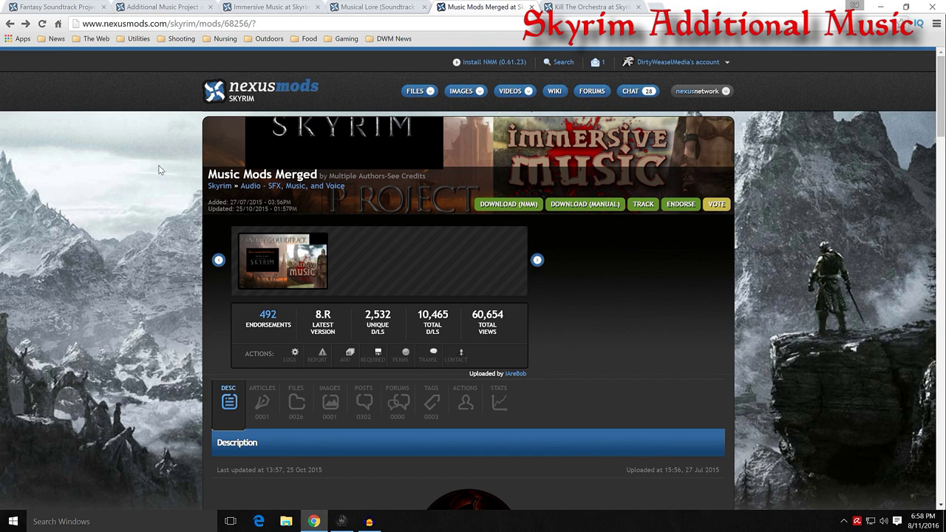
pyautogui.scroll(-5, 183, 215)
pyautogui.scroll(-1, 182, 224)
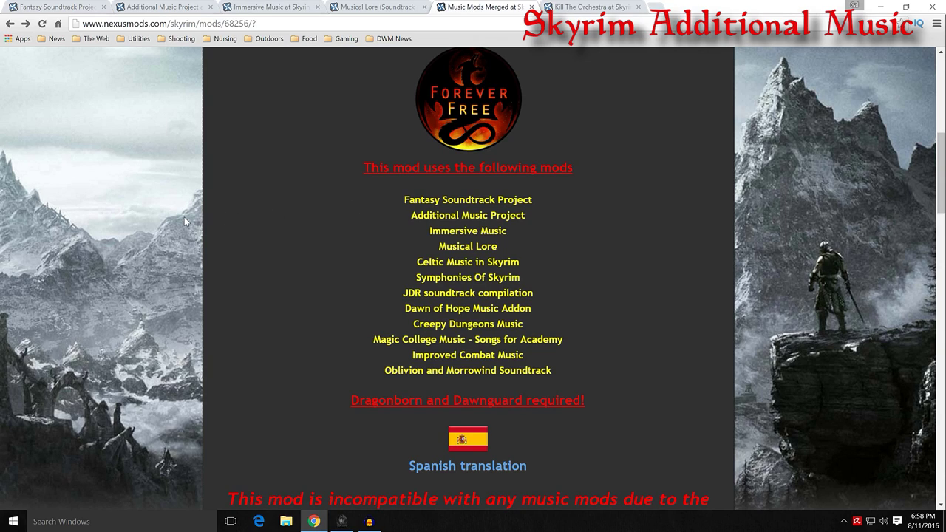
pyautogui.scroll(-4, 186, 216)
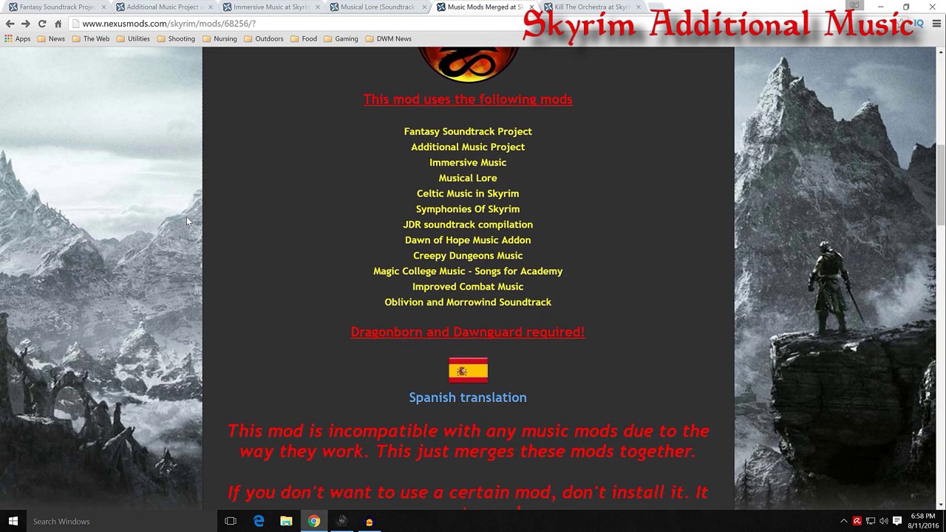
pyautogui.scroll(-3, 186, 217)
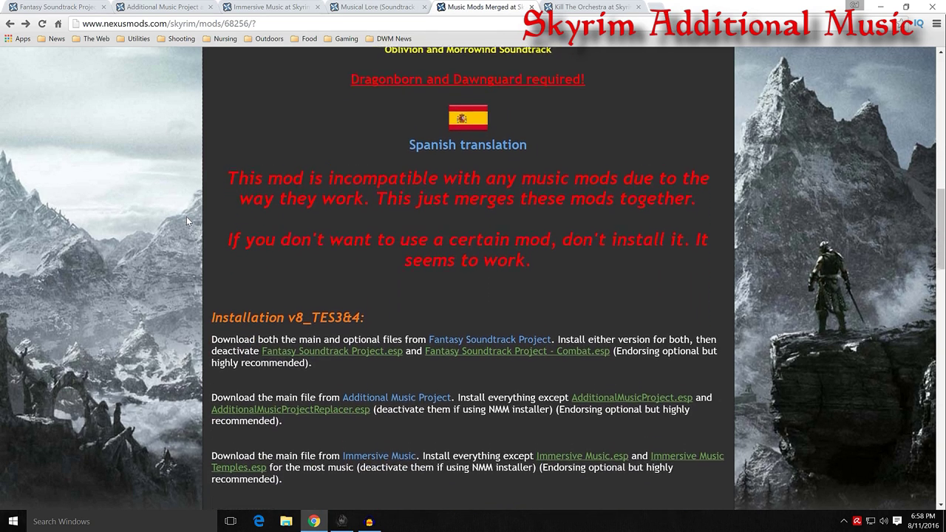
pyautogui.scroll(3, 186, 216)
pyautogui.scroll(2, 186, 217)
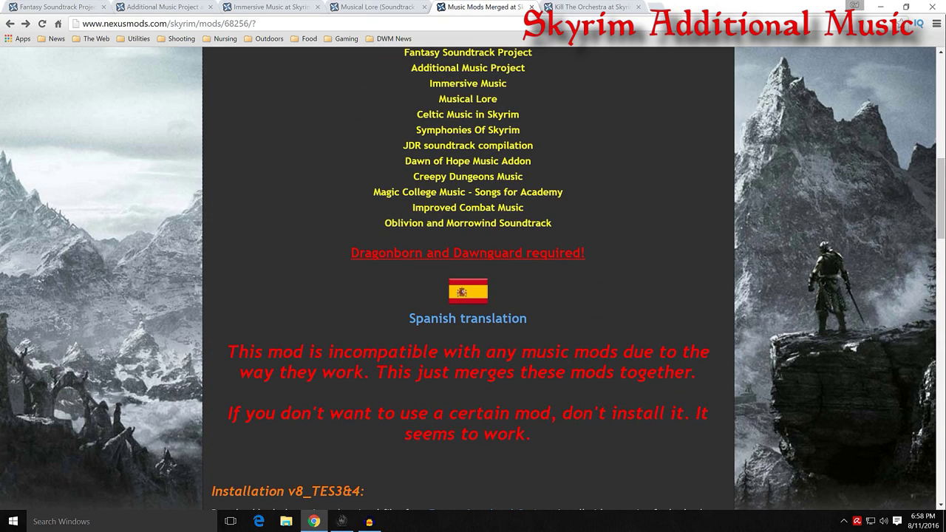
pyautogui.scroll(-5, 173, 326)
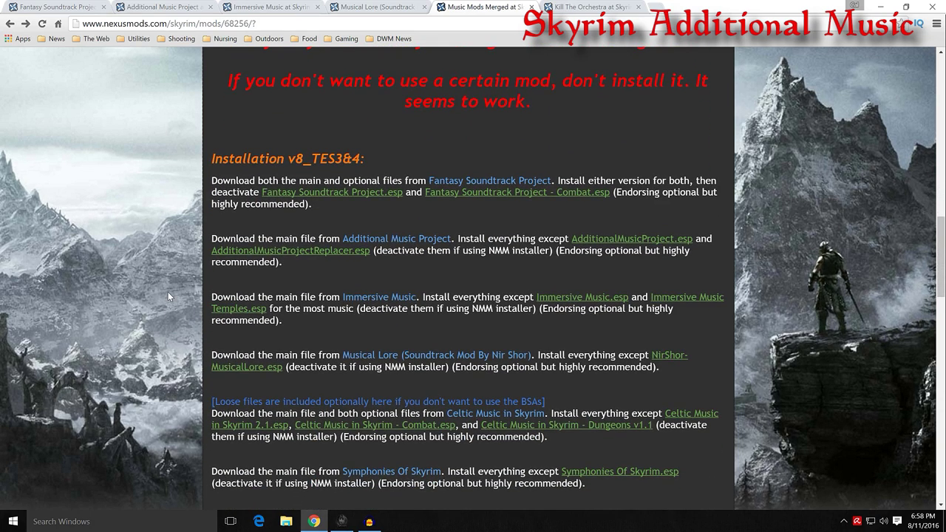
pyautogui.scroll(-1, 168, 292)
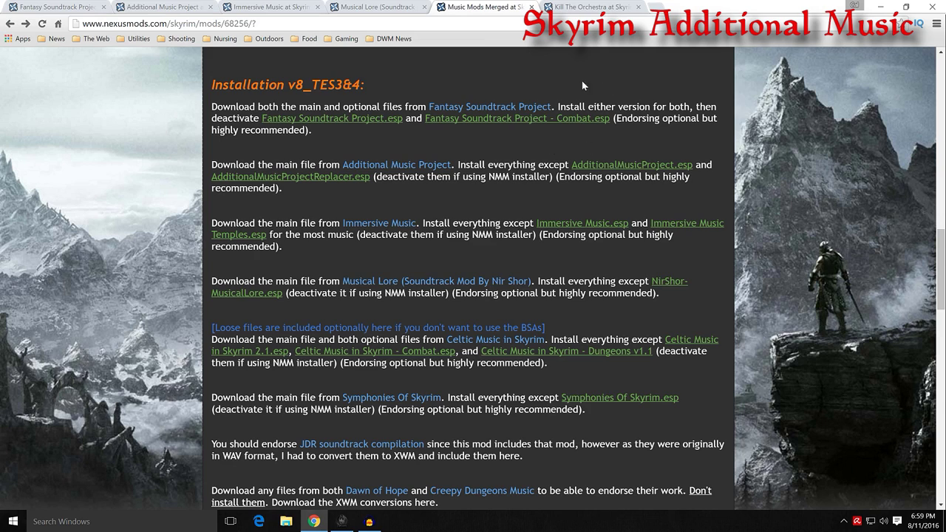
pyautogui.scroll(-1, 184, 231)
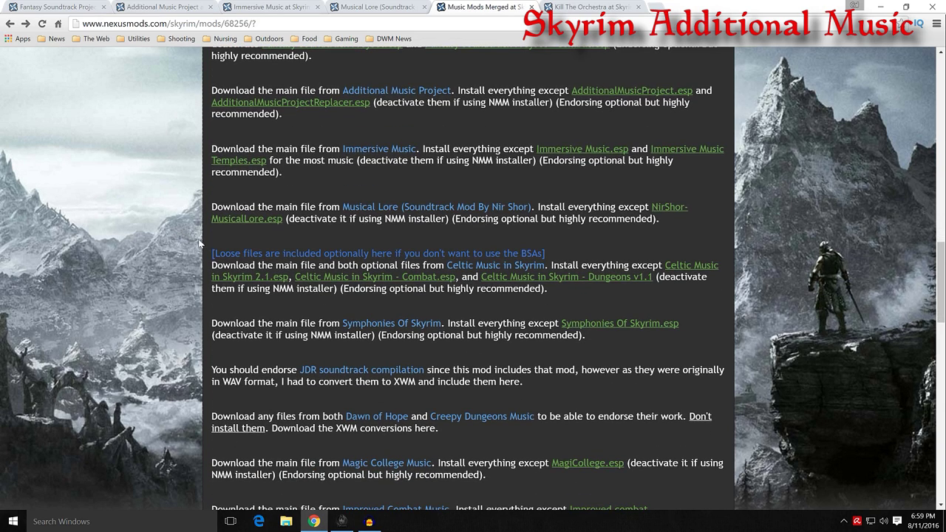
pyautogui.scroll(2, 191, 234)
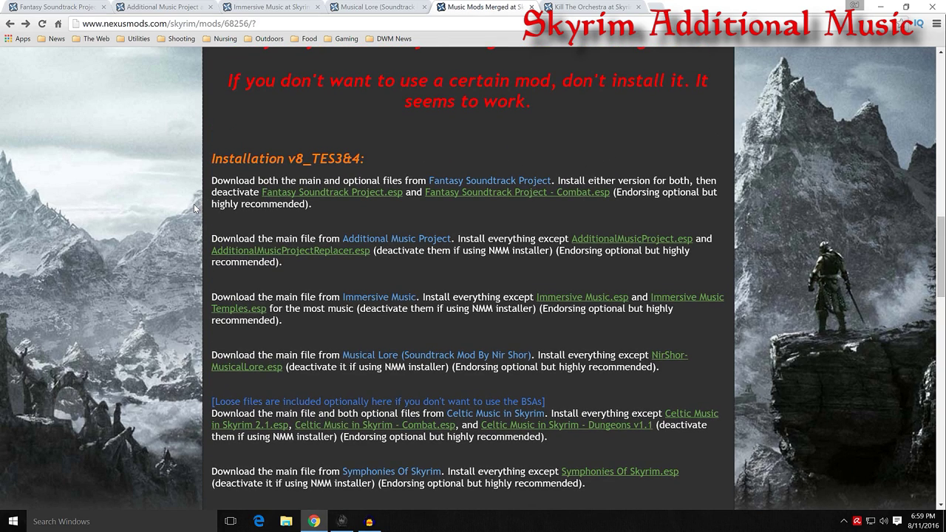
pyautogui.scroll(1, 194, 209)
pyautogui.scroll(-3, 194, 209)
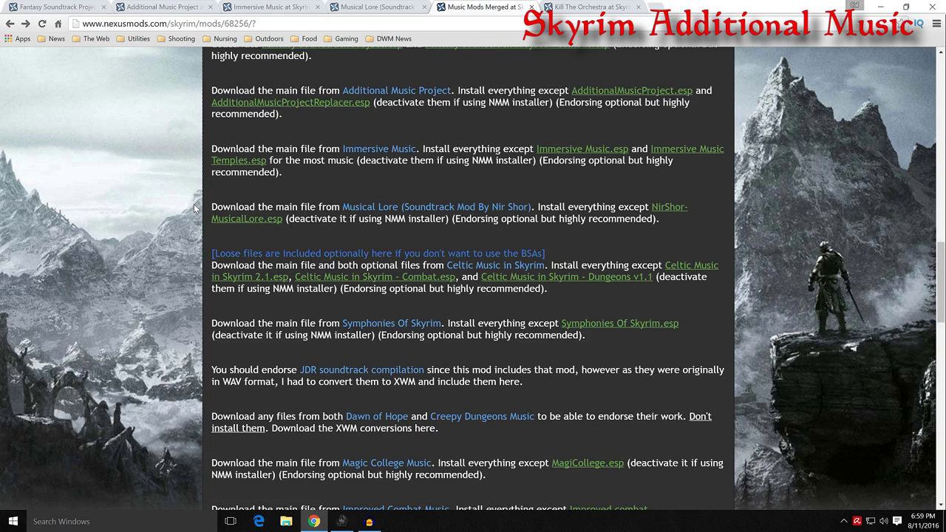
pyautogui.scroll(-5, 195, 209)
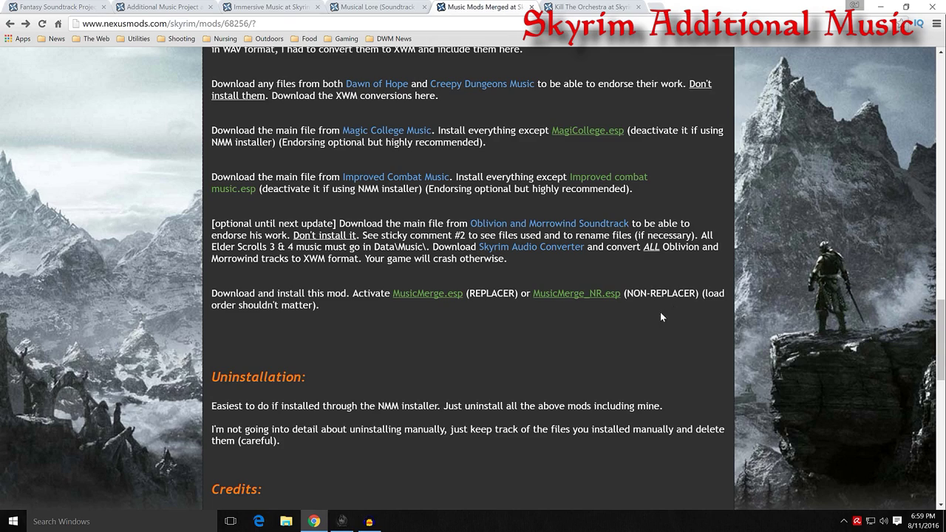
pyautogui.scroll(15, 201, 315)
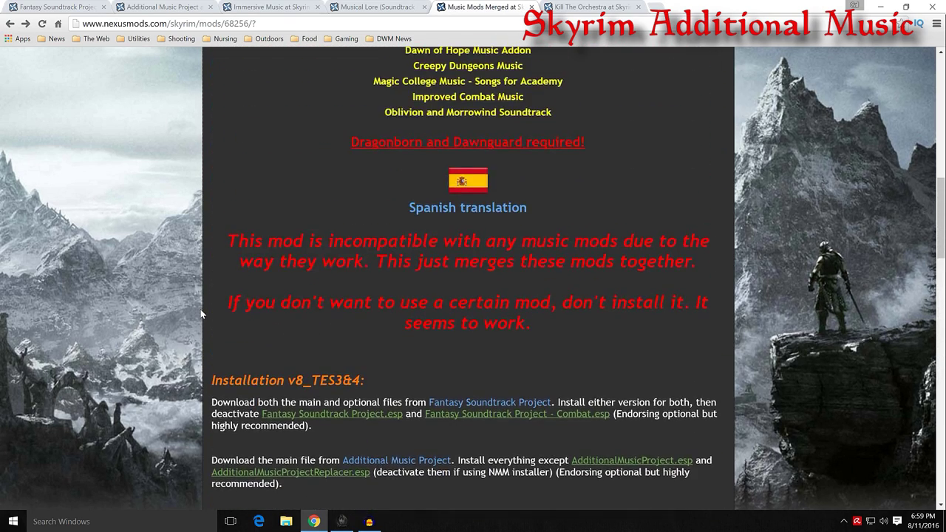
pyautogui.scroll(9, 200, 310)
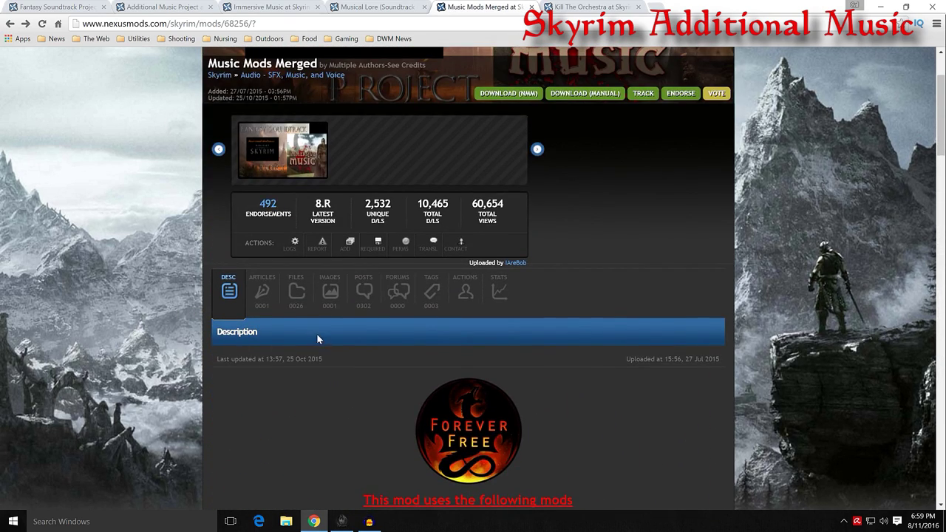
pyautogui.click(296, 293)
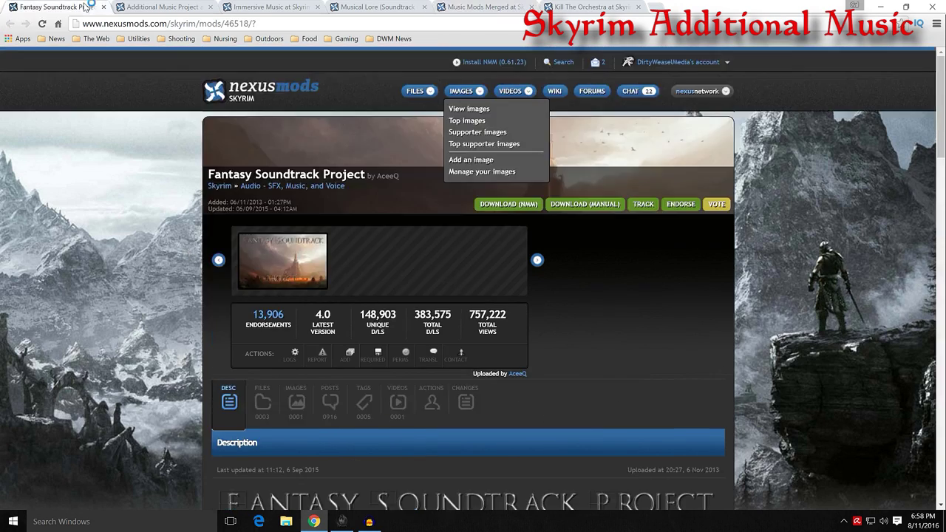
pyautogui.scroll(-3, 177, 256)
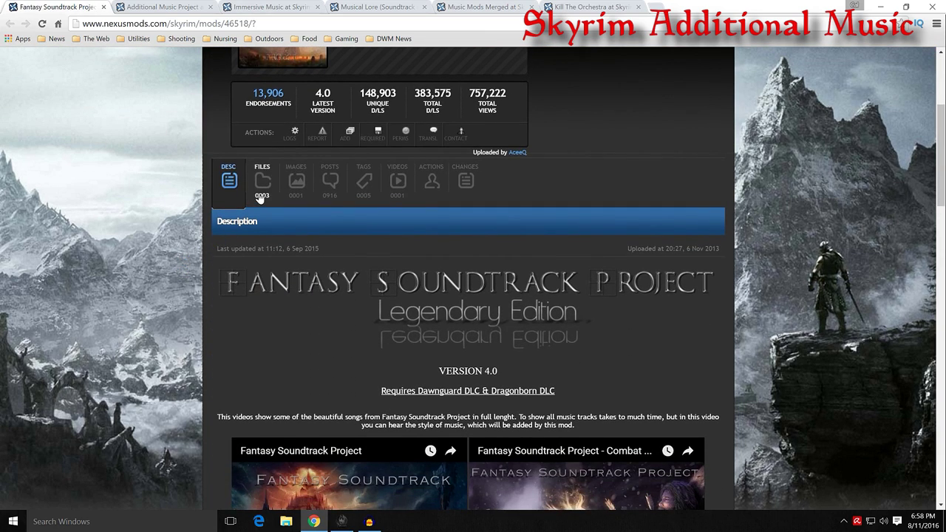
pyautogui.click(260, 196)
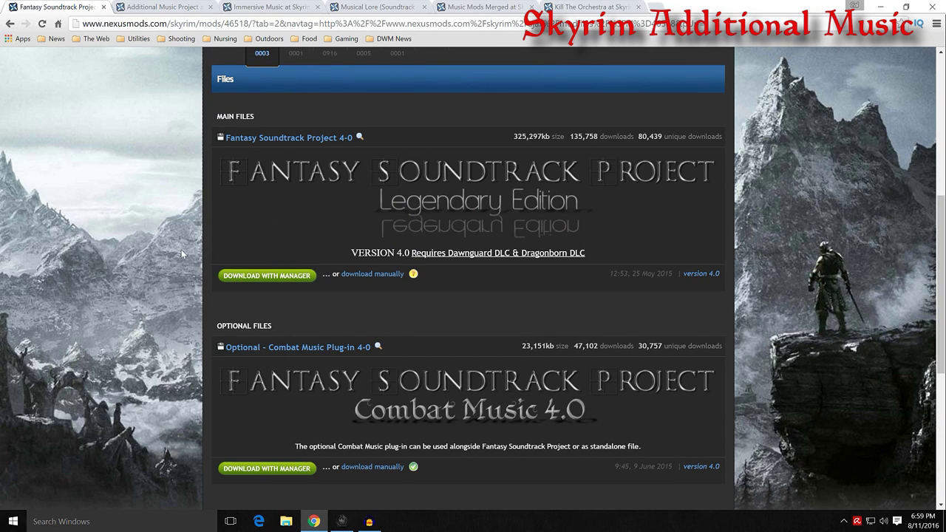
pyautogui.scroll(-2, 179, 244)
pyautogui.scroll(-1, 178, 245)
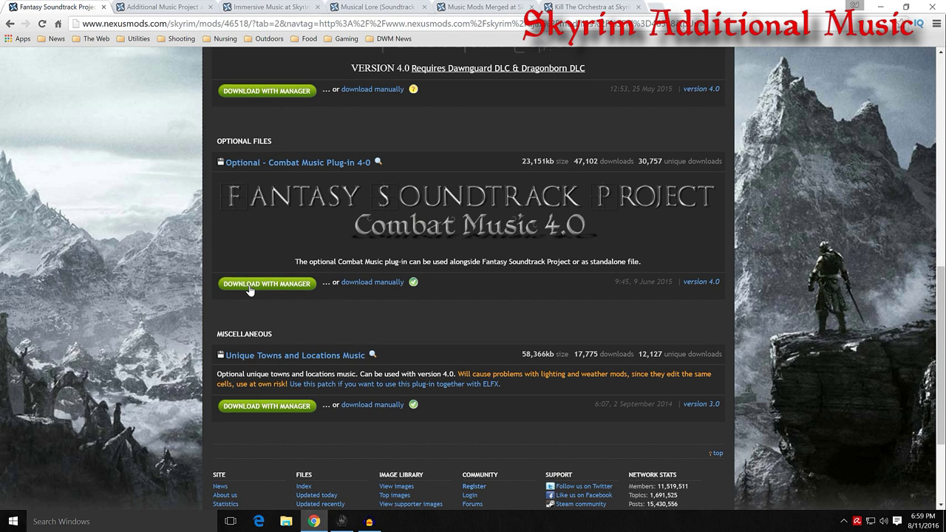
pyautogui.scroll(3, 188, 270)
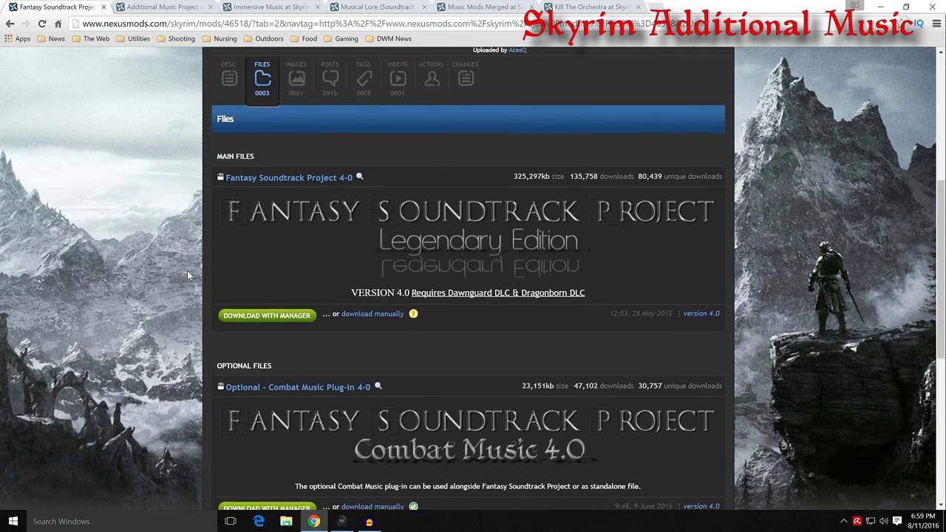
pyautogui.scroll(5, 187, 271)
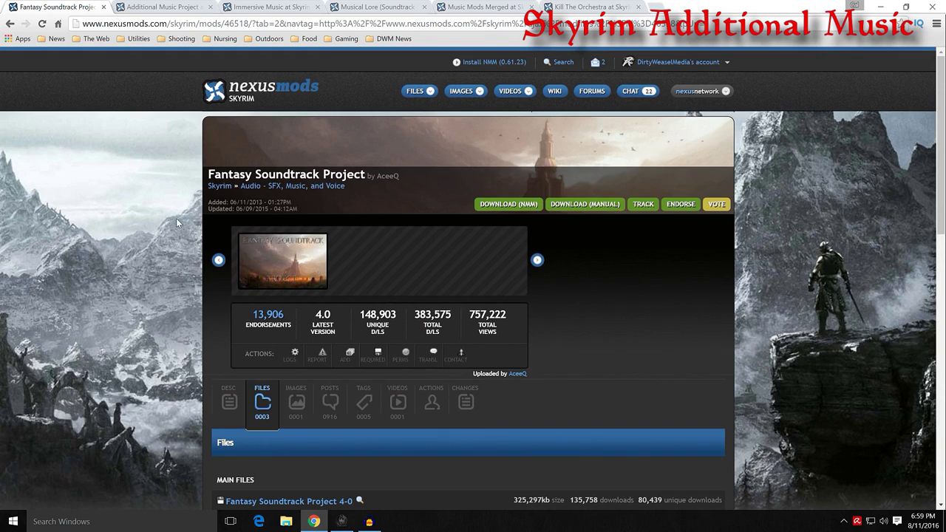
pyautogui.moveTo(706, 91)
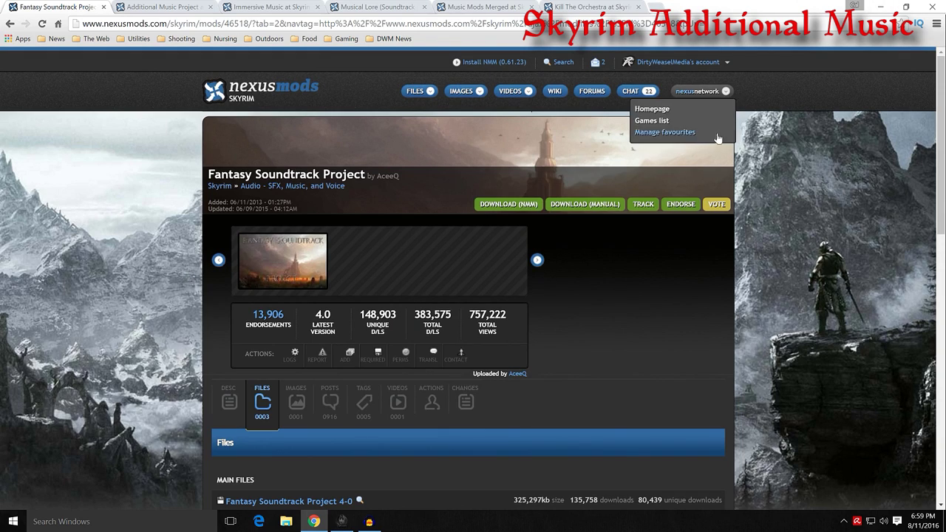
pyautogui.click(484, 8)
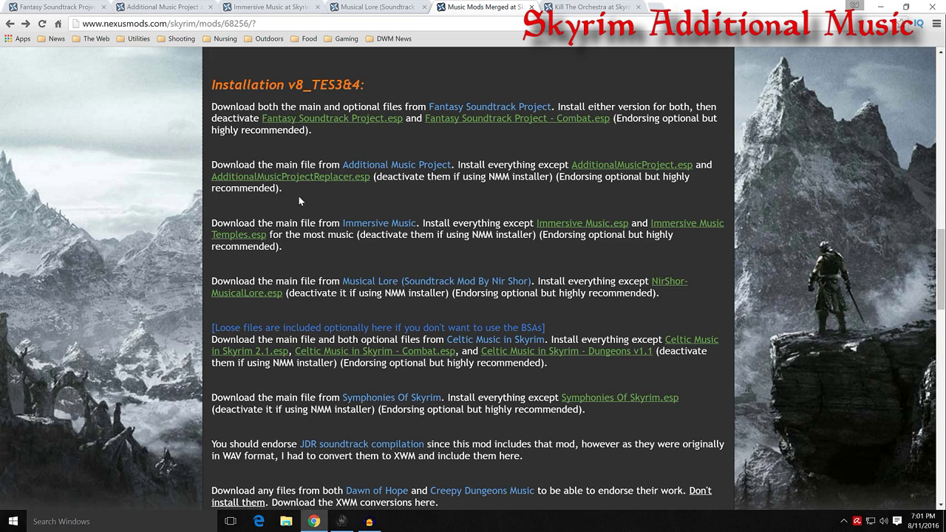
pyautogui.scroll(-2, 170, 218)
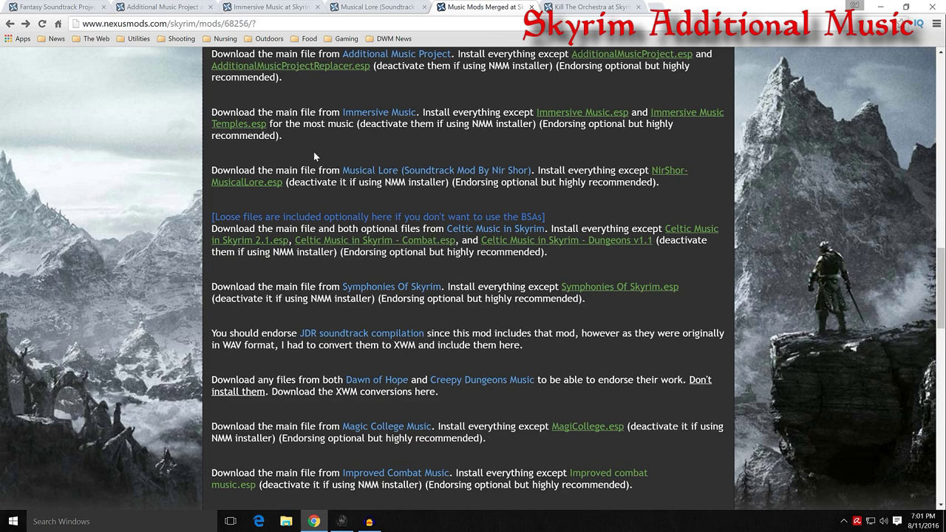
pyautogui.scroll(-1, 196, 204)
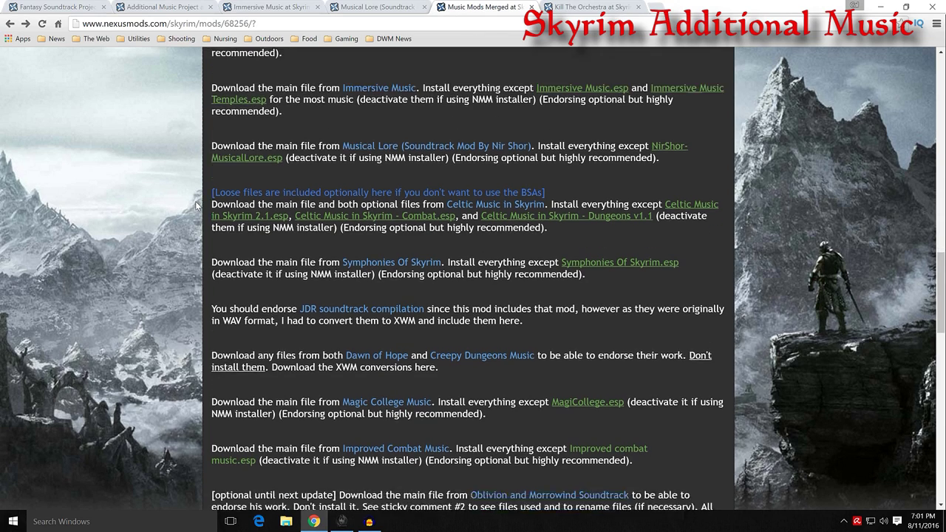
pyautogui.scroll(-2, 197, 206)
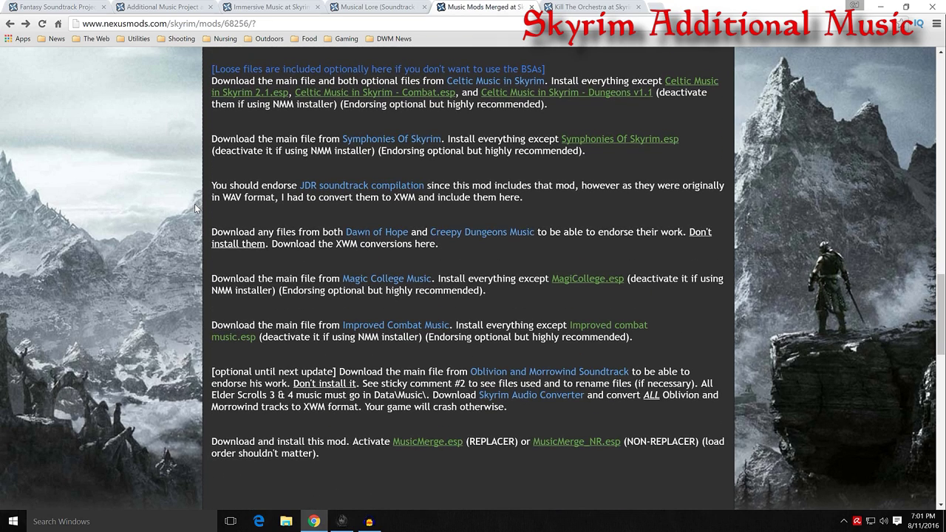
pyautogui.scroll(1, 196, 205)
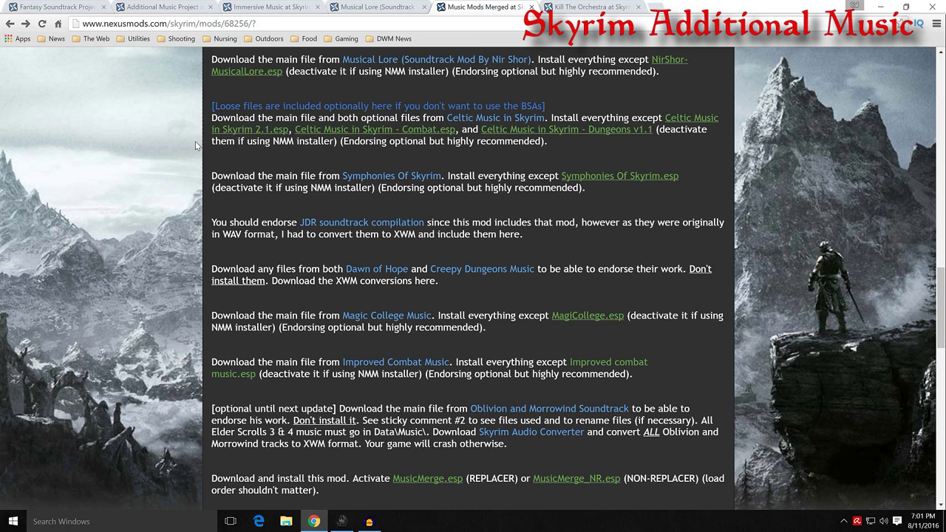
pyautogui.scroll(-1, 198, 166)
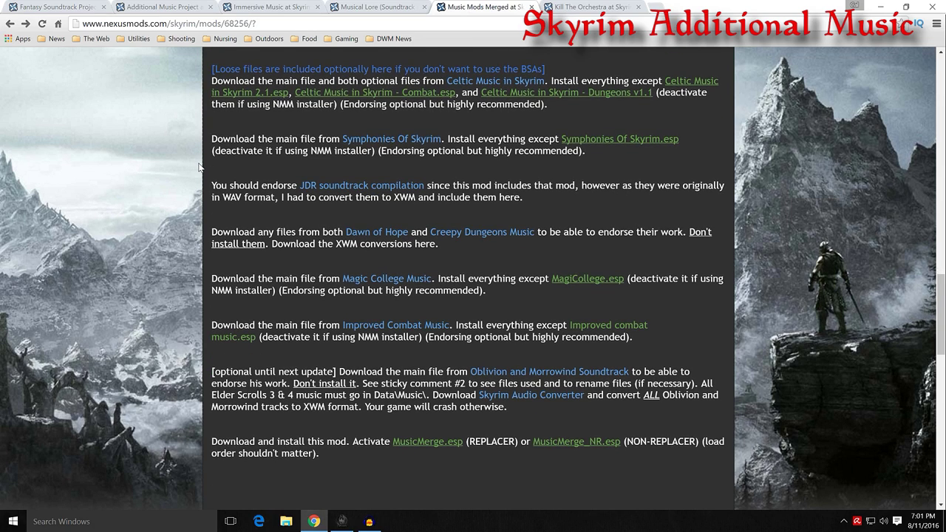
pyautogui.scroll(-1, 198, 167)
pyautogui.scroll(1, 198, 167)
# Open the FILES tab on the Music Mods Merged page.
pyautogui.scroll(10, 194, 302)
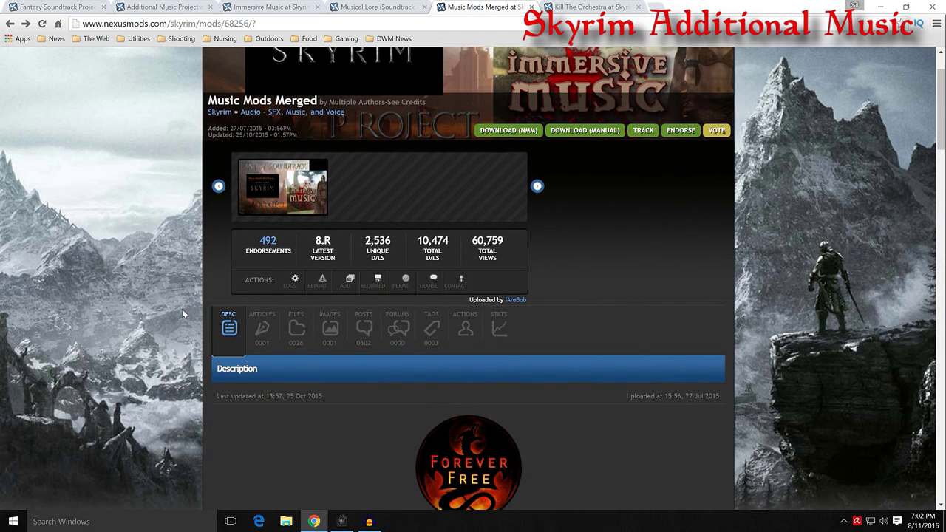
pyautogui.scroll(-2, 182, 308)
pyautogui.scroll(2, 167, 255)
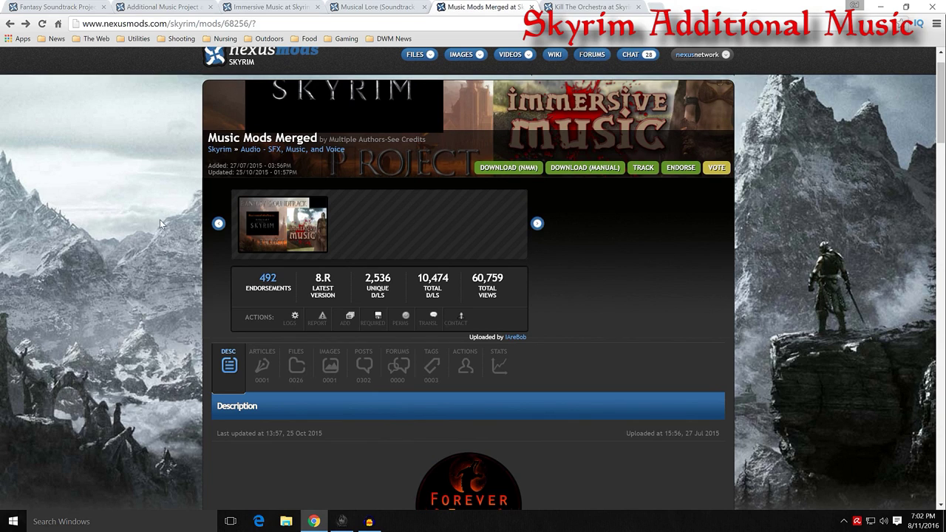
pyautogui.scroll(-1, 160, 220)
pyautogui.click(295, 294)
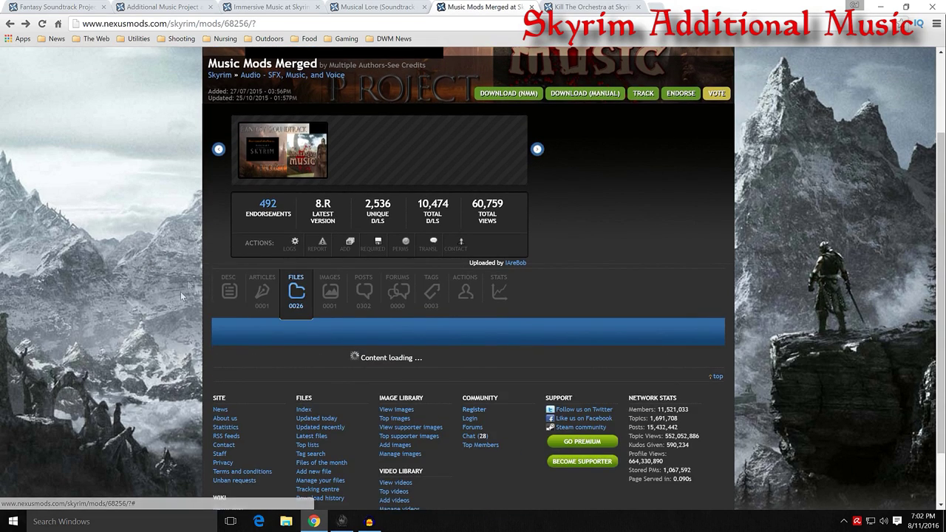
# Scroll through the Music Mods Merged file list, then minimize Chrome.
pyautogui.scroll(-3, 187, 280)
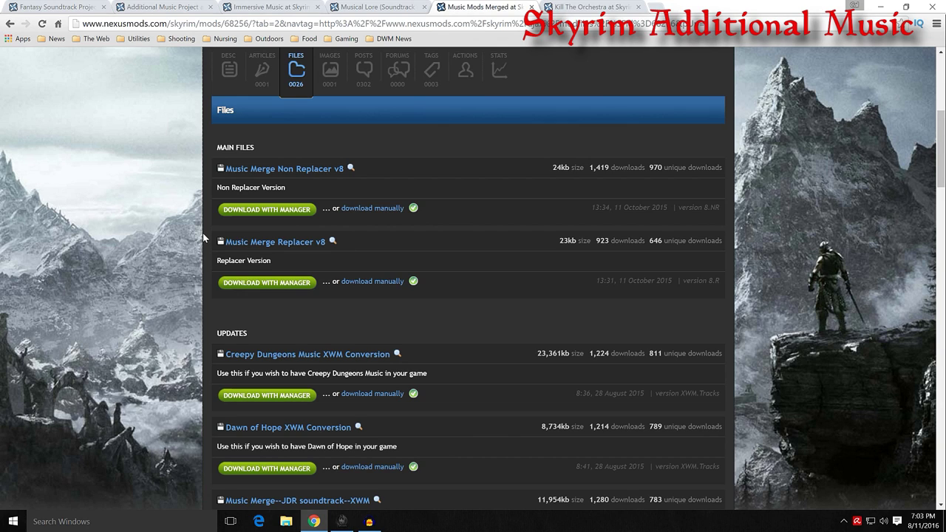
pyautogui.scroll(-3, 204, 239)
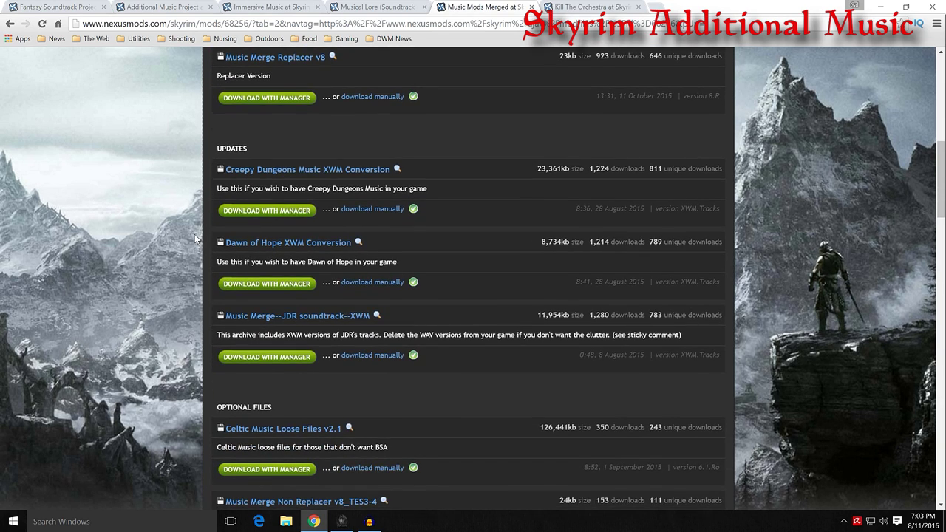
pyautogui.scroll(-3, 195, 234)
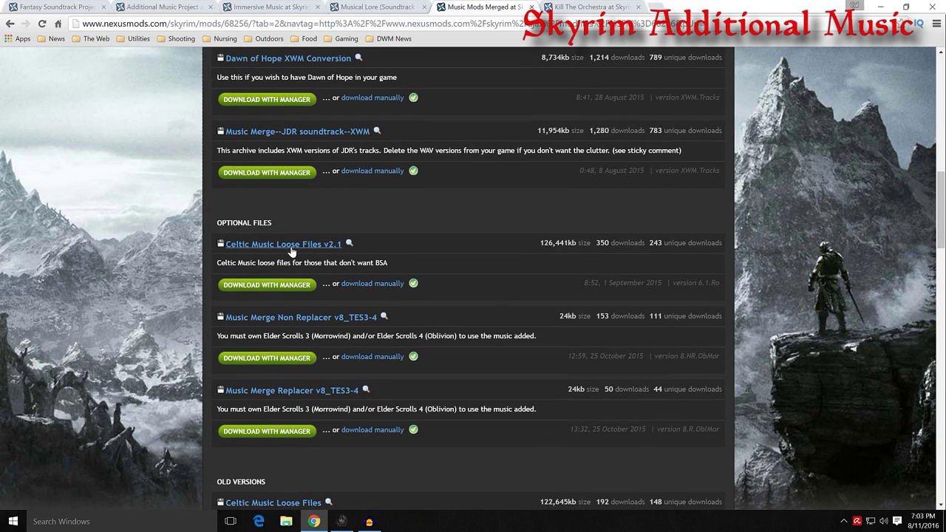
pyautogui.scroll(3, 201, 256)
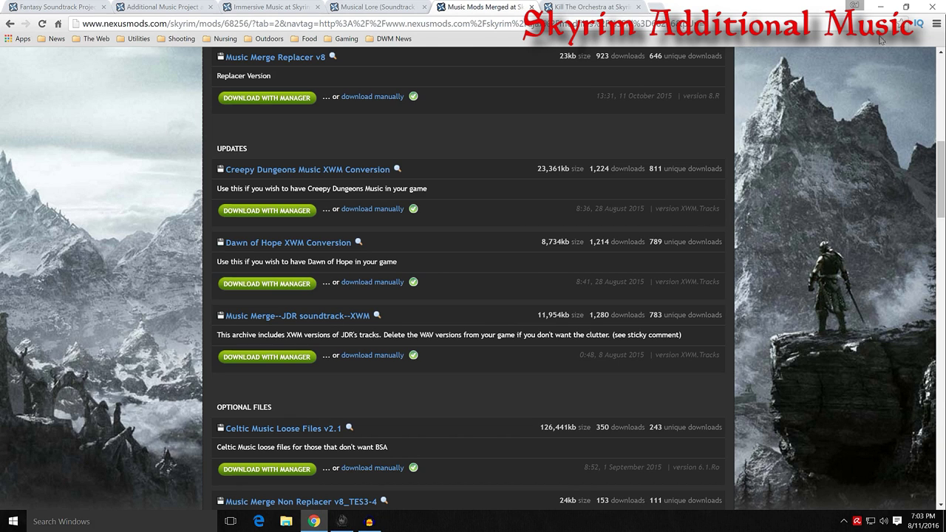
pyautogui.click(880, 7)
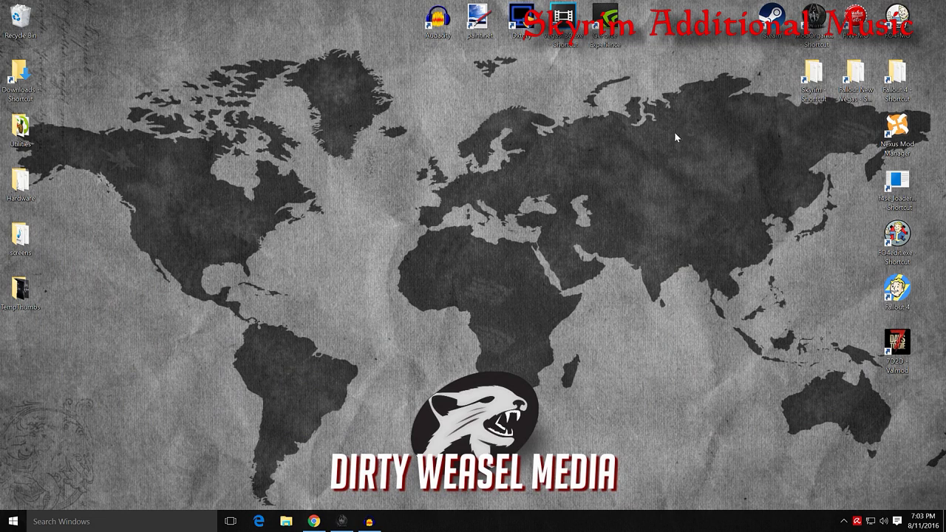
# Restore Mod Organizer and launch the Fantasy Soundtrack Project installer from Downloads.
pyautogui.click(341, 521)
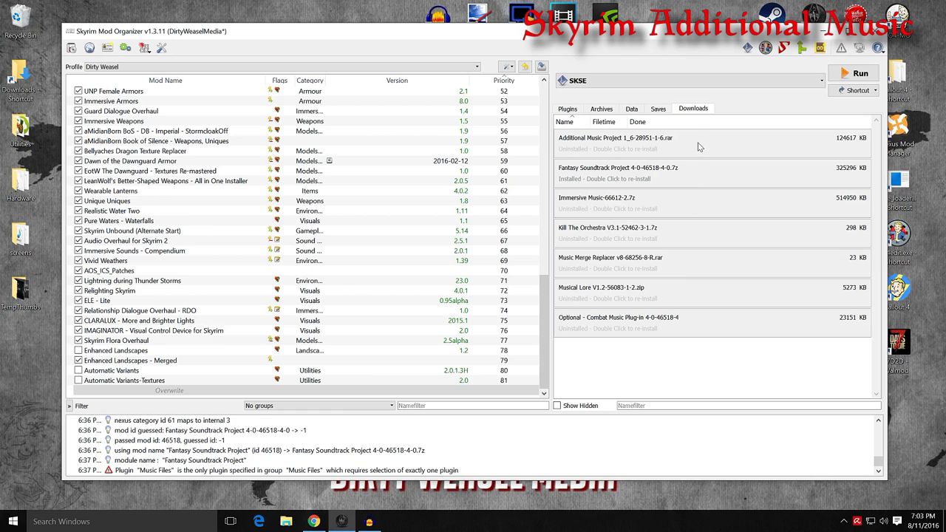
pyautogui.moveTo(704, 144)
pyautogui.moveTo(613, 178)
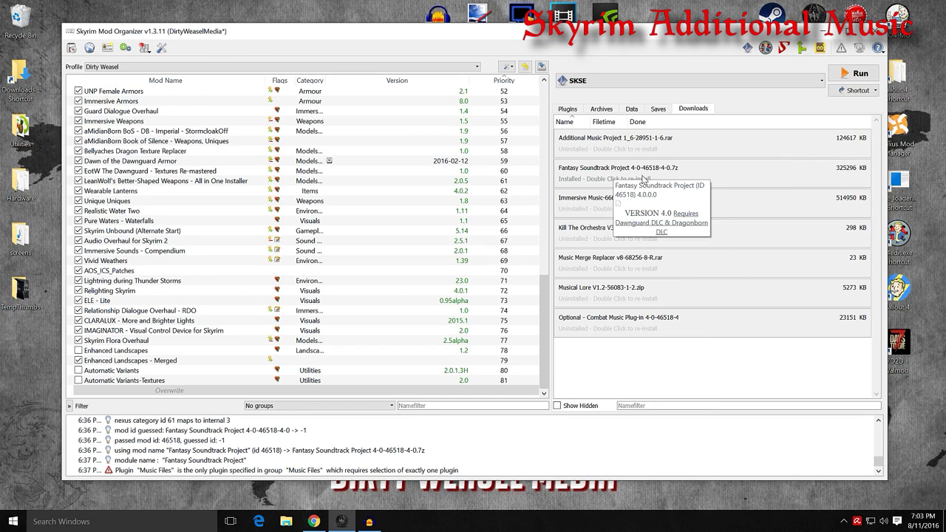
pyautogui.doubleClick(681, 177)
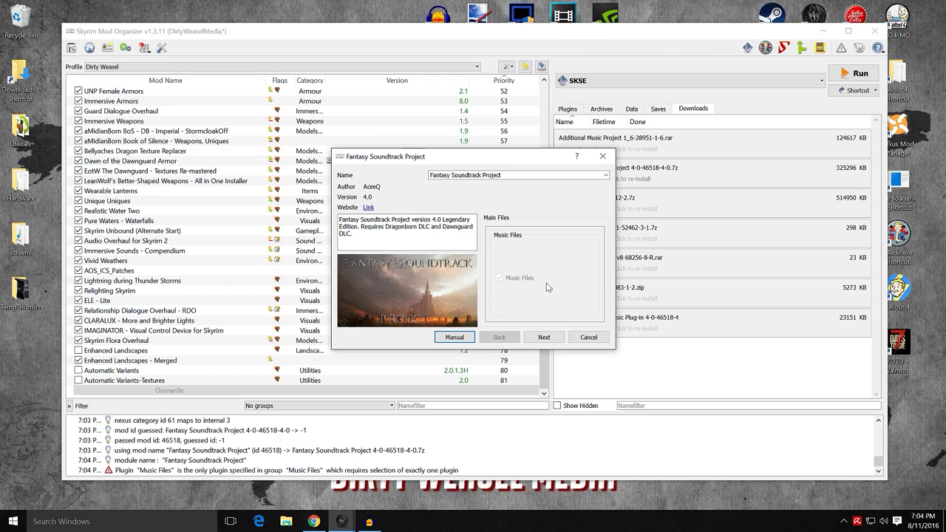
# Advance the installer and keep Replacer Version selected.
pyautogui.click(543, 337)
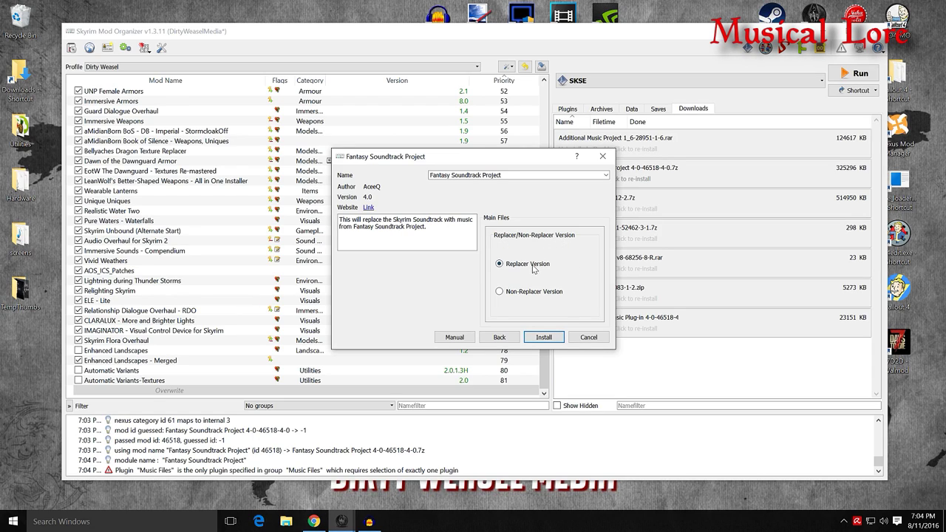
pyautogui.moveTo(534, 295)
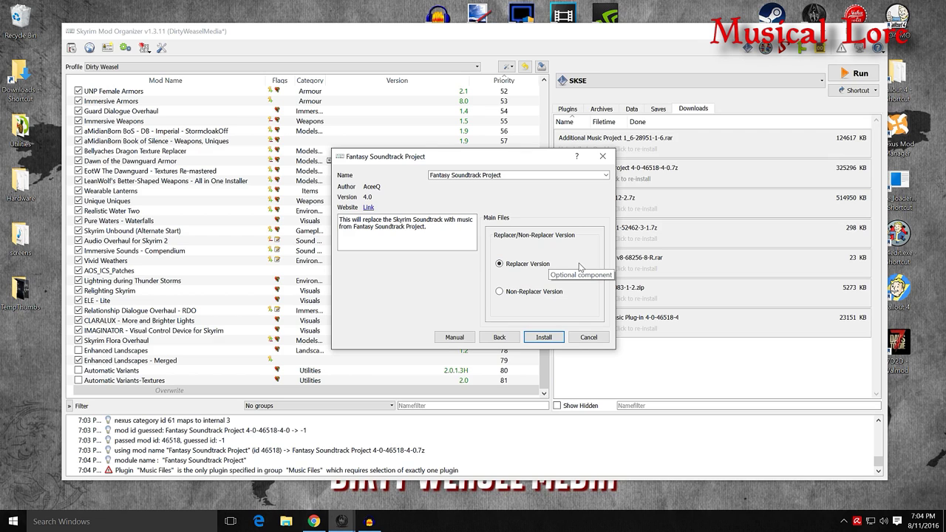
pyautogui.click(544, 337)
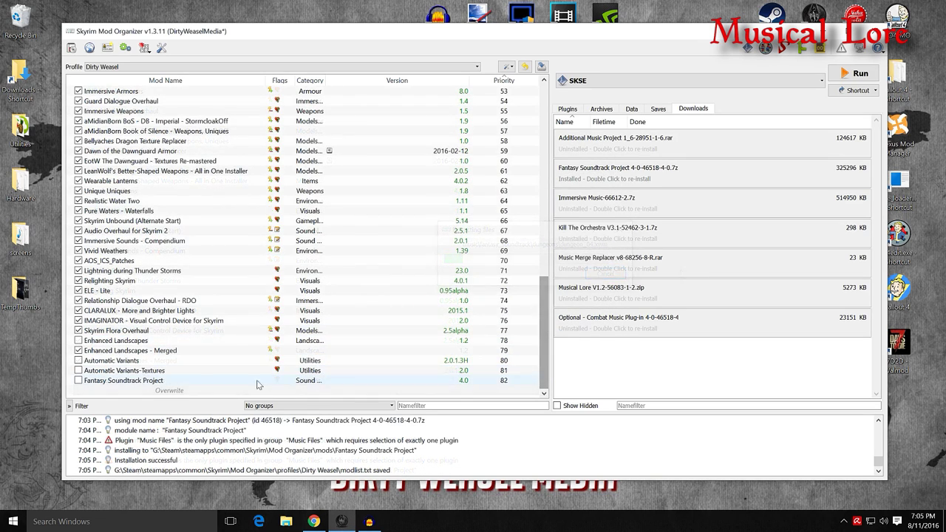
# Enable Fantasy Soundtrack Project and view the plugin list.
pyautogui.click(78, 380)
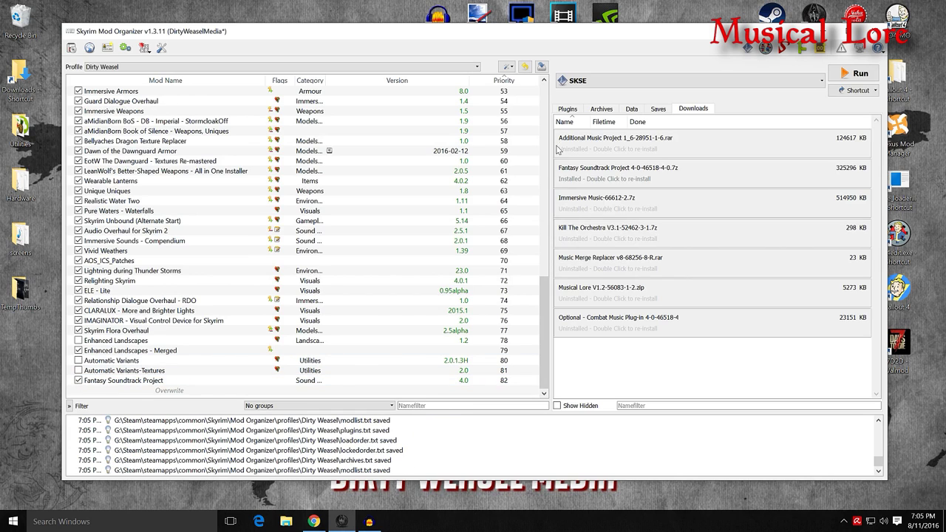
pyautogui.click(567, 108)
pyautogui.scroll(-12, 658, 388)
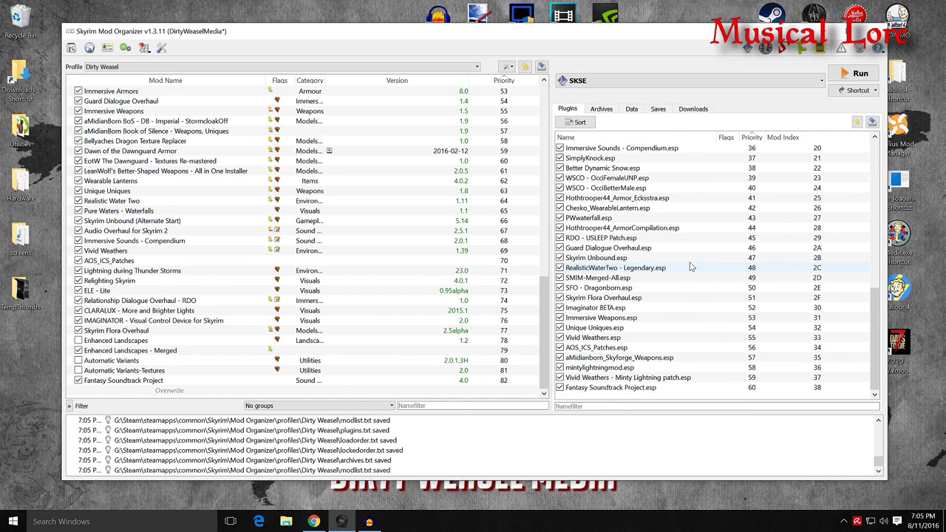
# Move Fantasy Soundtrack Project.esp to the mod's Optional ESPs.
pyautogui.doubleClick(177, 381)
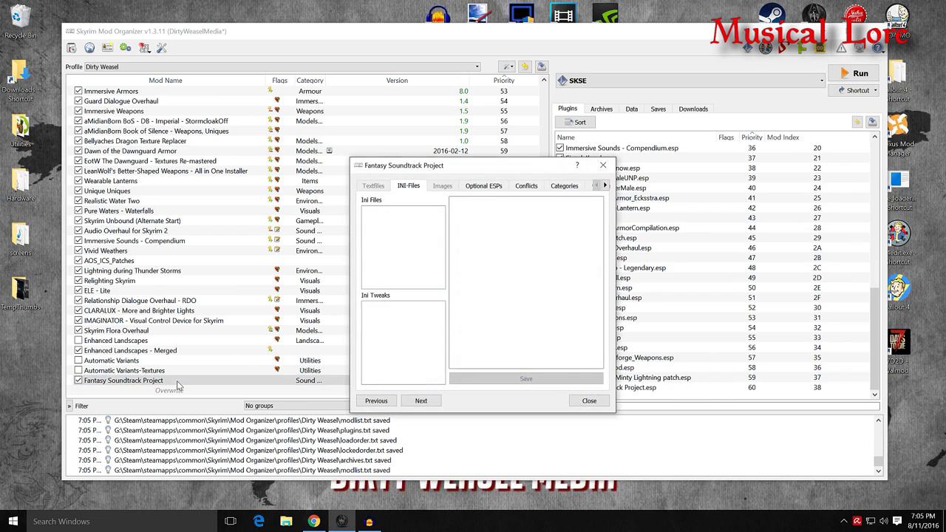
pyautogui.click(484, 186)
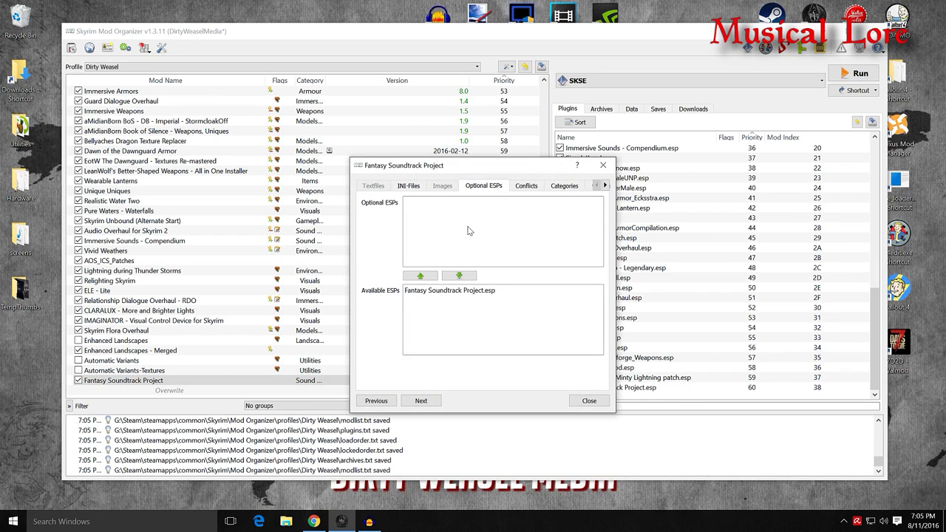
pyautogui.click(434, 291)
pyautogui.click(420, 276)
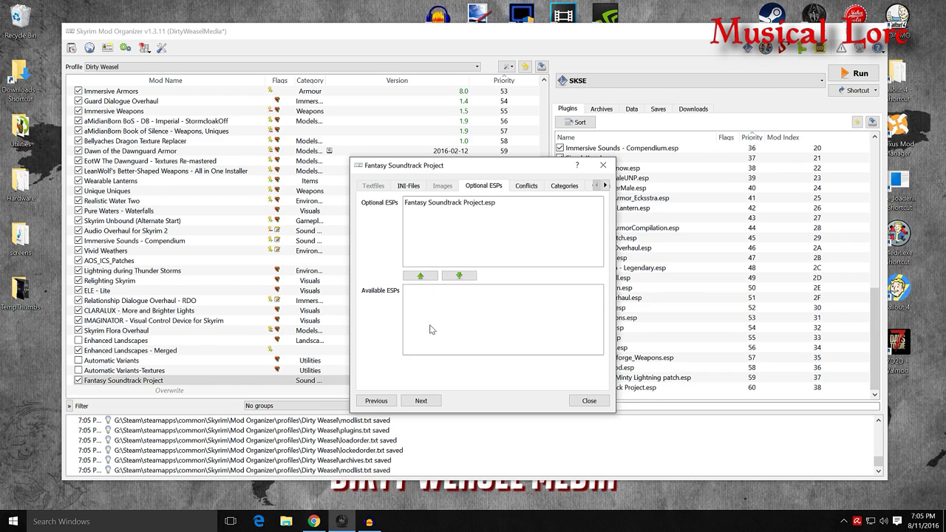
pyautogui.click(587, 402)
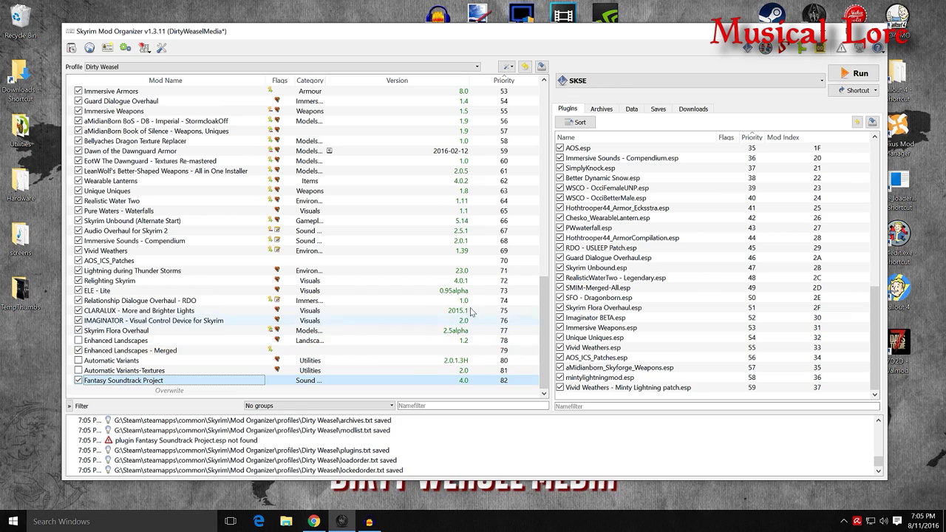
# Start a manual install of the Additional Music Project download.
pyautogui.click(698, 109)
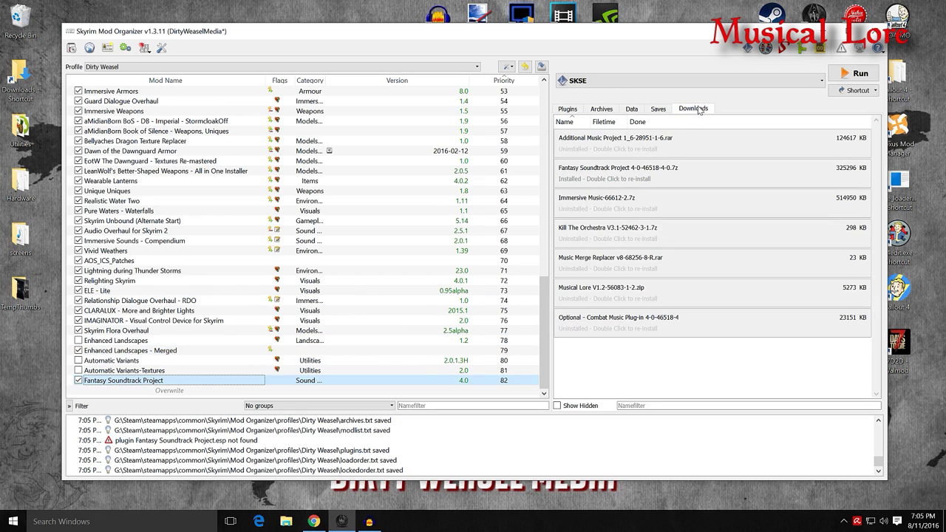
pyautogui.doubleClick(611, 151)
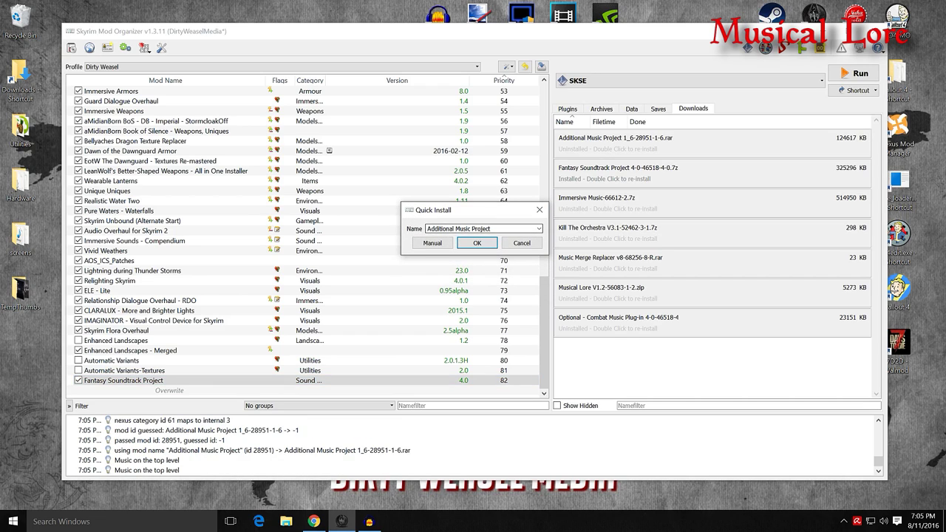
pyautogui.click(431, 244)
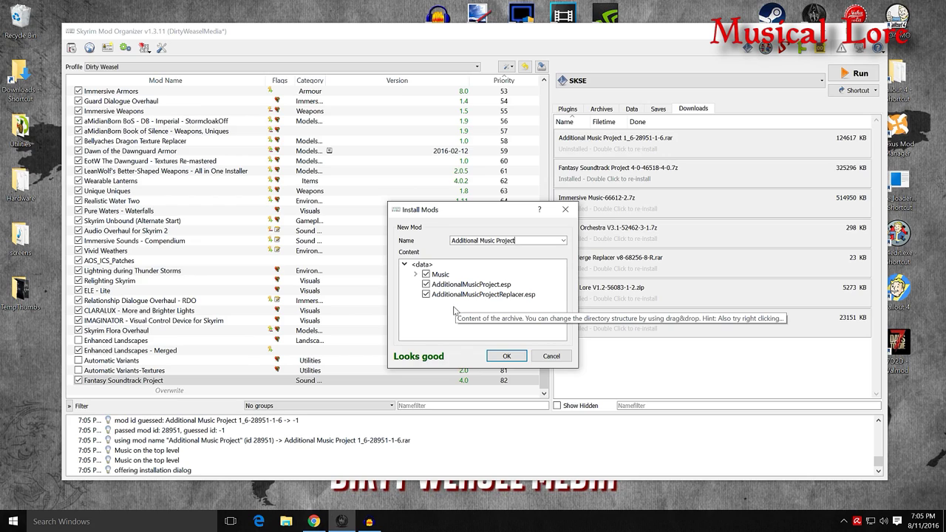
# Install Additional Music Project with Music and both esp files checked, and enable it.
pyautogui.click(425, 283)
pyautogui.click(426, 294)
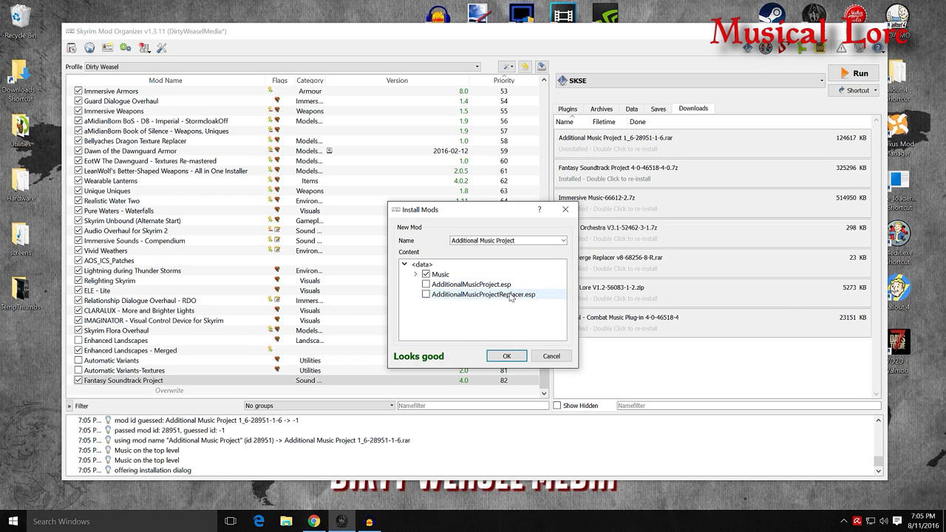
pyautogui.click(426, 285)
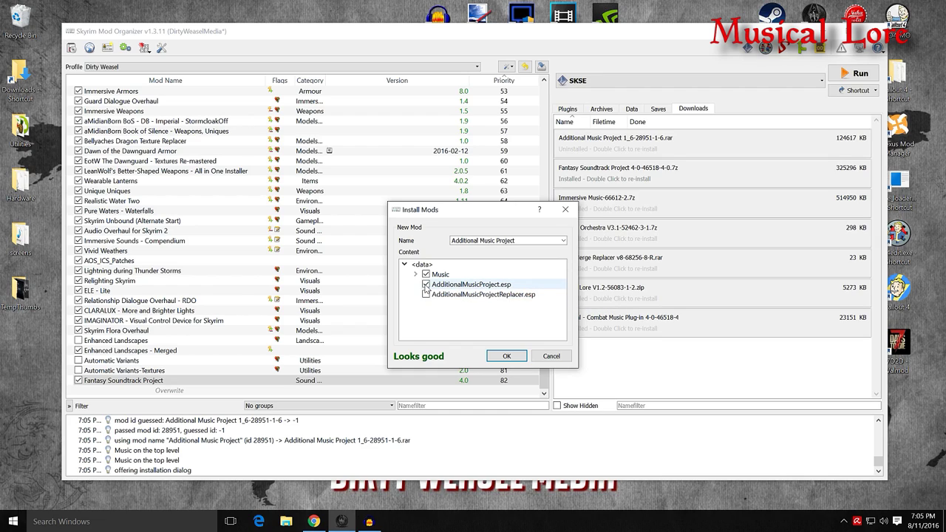
pyautogui.click(425, 295)
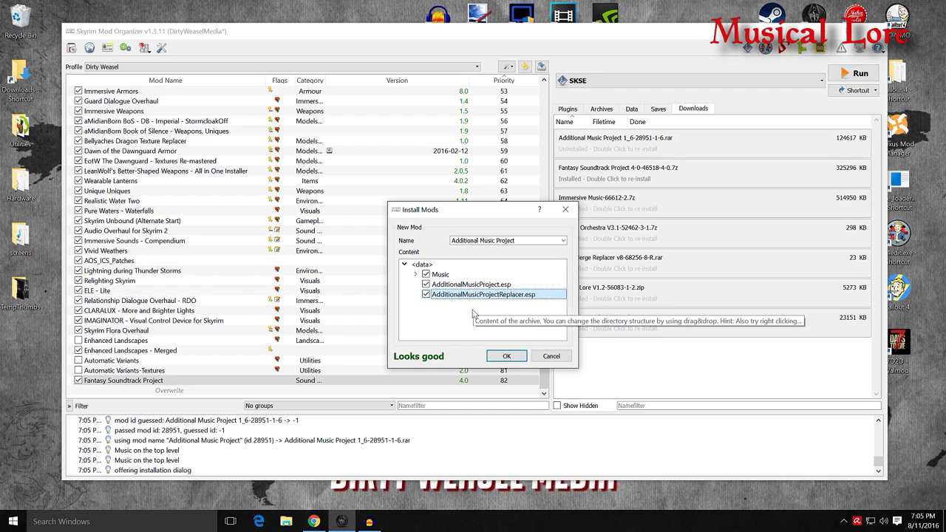
pyautogui.click(503, 357)
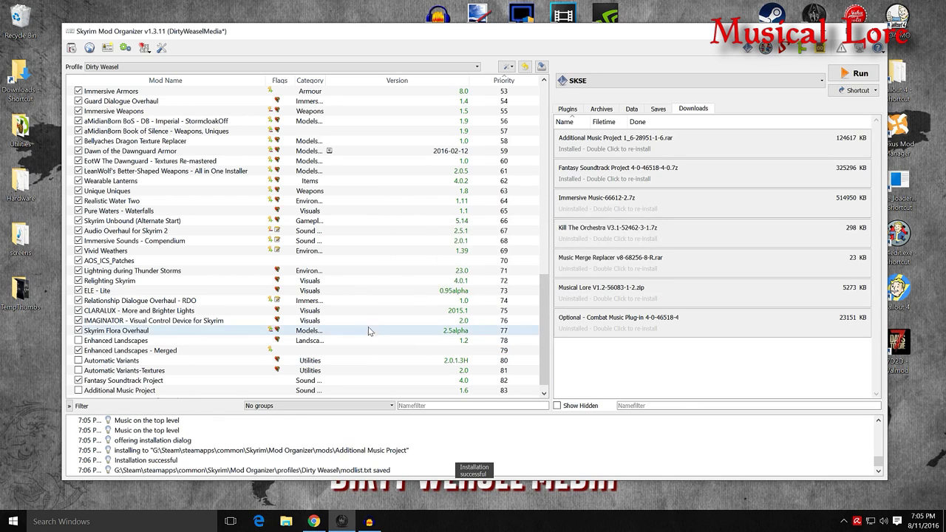
pyautogui.scroll(-1, 221, 361)
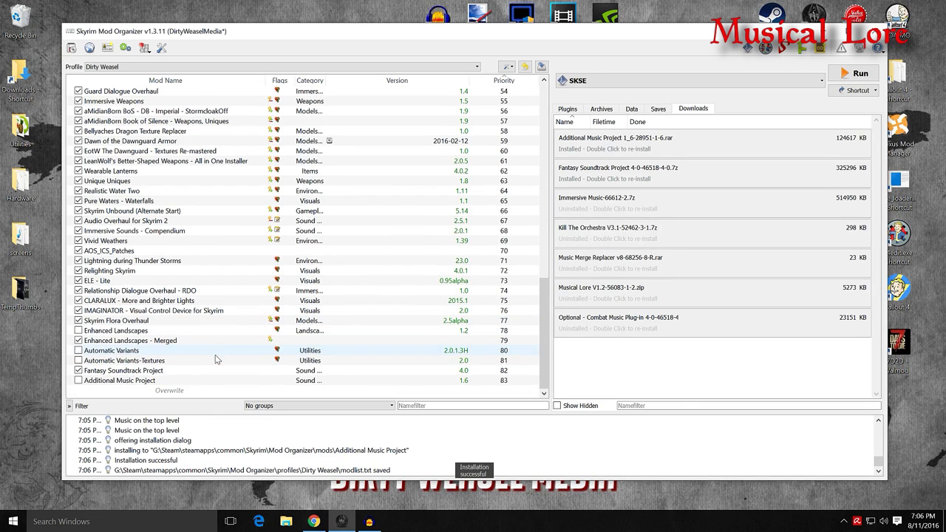
pyautogui.click(78, 380)
# Move AdditionalMusicProject.esp and AdditionalMusicProjectReplacer.esp to Optional ESPs.
pyautogui.click(144, 384)
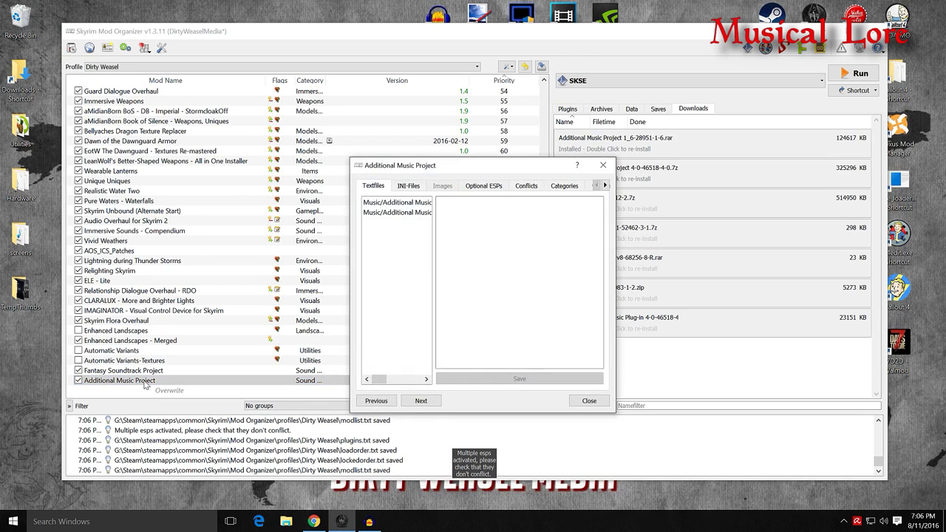
pyautogui.click(486, 188)
pyautogui.click(447, 290)
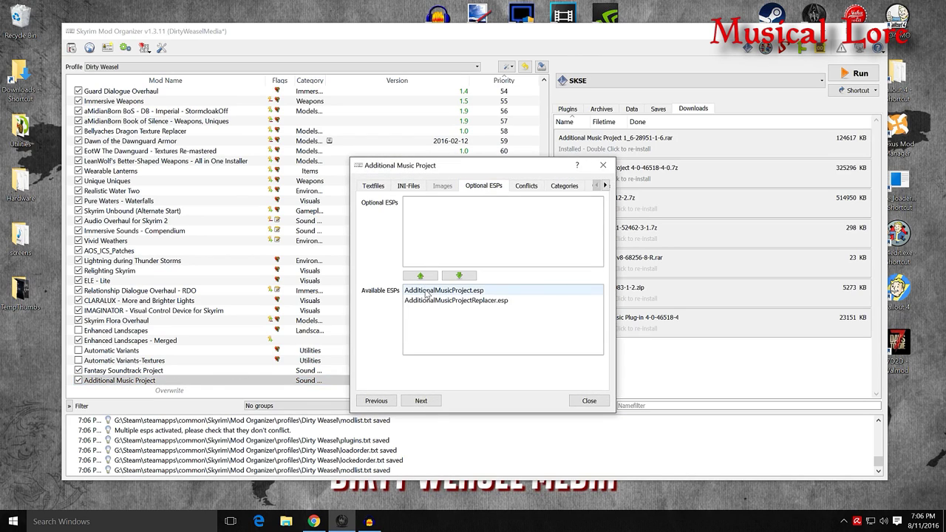
pyautogui.click(421, 277)
pyautogui.click(422, 277)
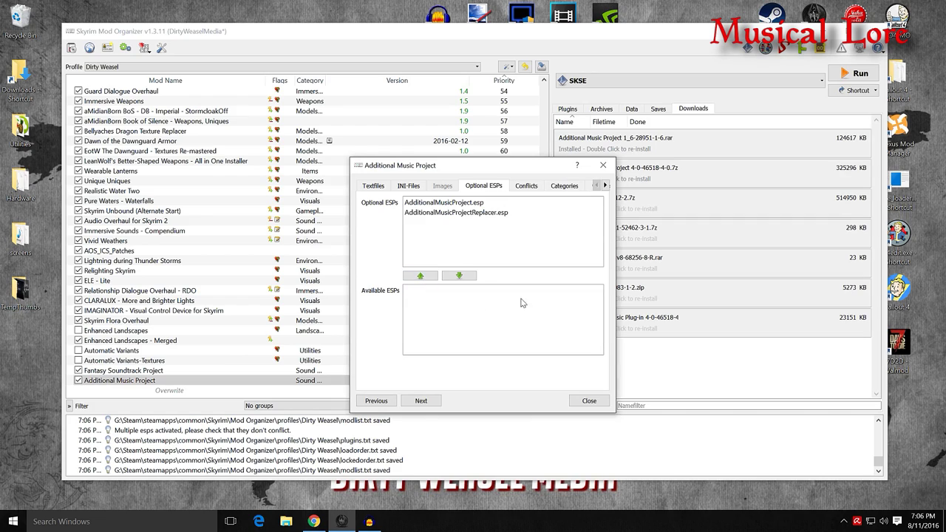
# Inspect the optional folder in the mod's Filetree, then close the details.
pyautogui.click(605, 185)
pyautogui.click(604, 185)
pyautogui.click(605, 185)
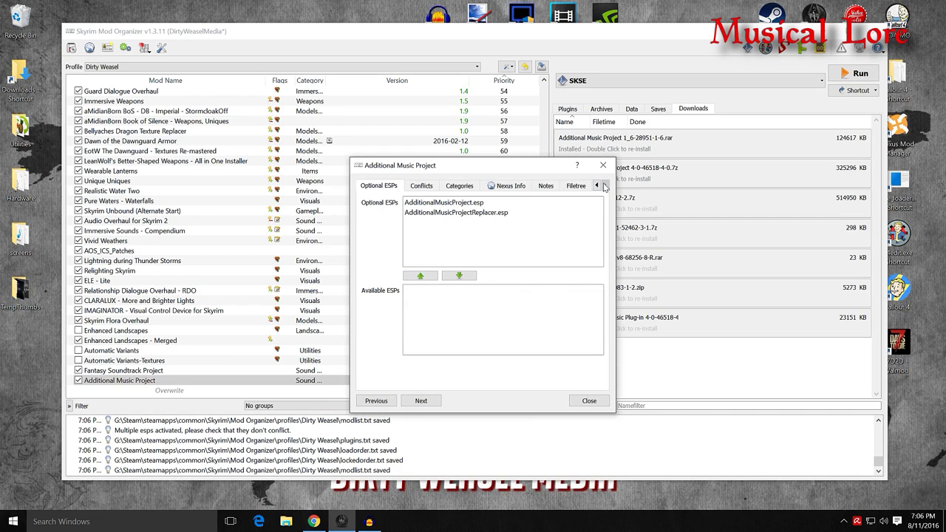
pyautogui.click(577, 185)
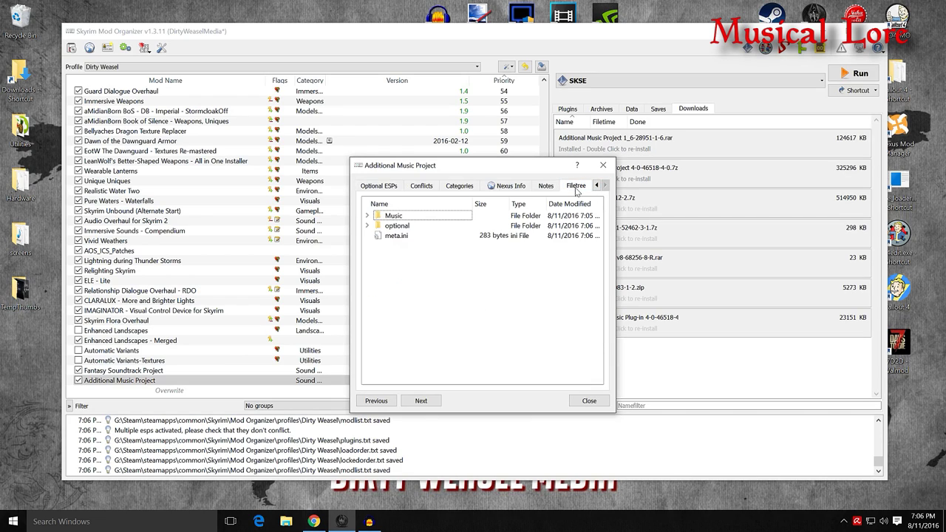
pyautogui.click(367, 225)
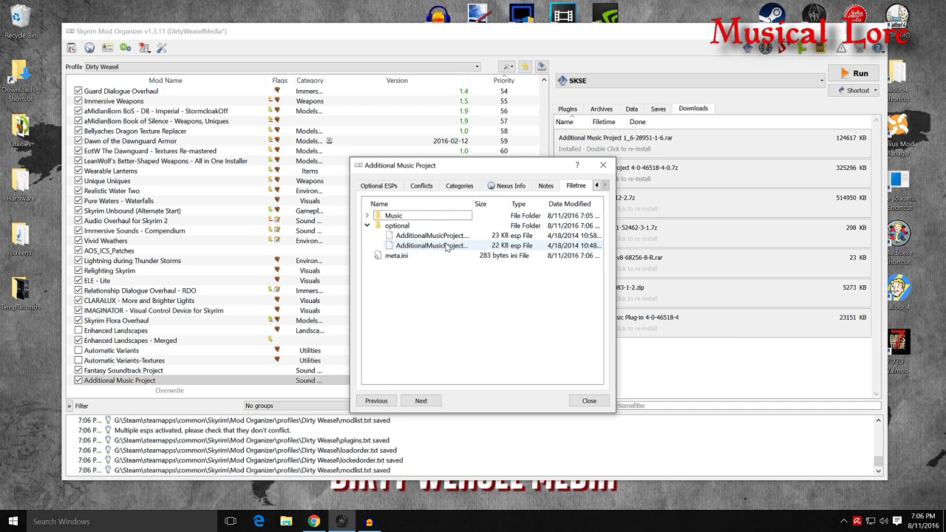
pyautogui.click(367, 225)
pyautogui.click(589, 401)
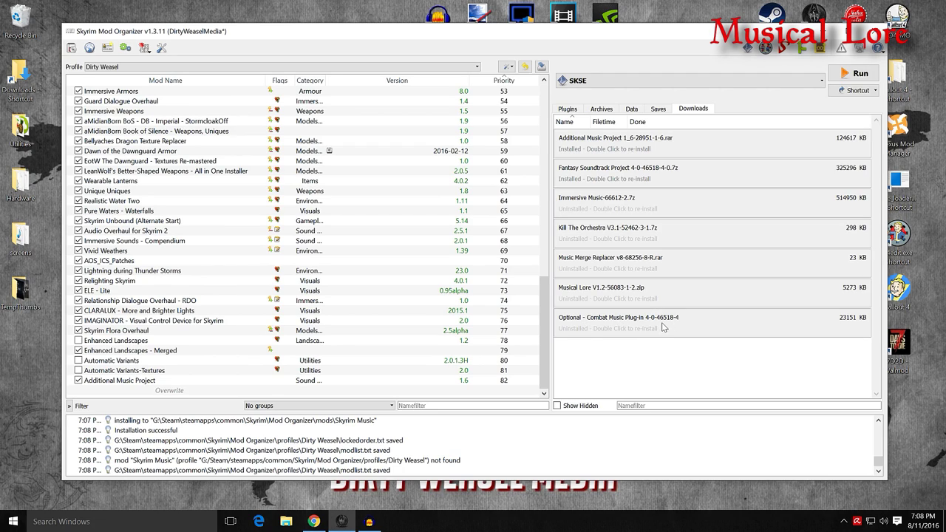
# Install Musical Lore manually without README.txt, and enable it in the mod list.
pyautogui.doubleClick(652, 299)
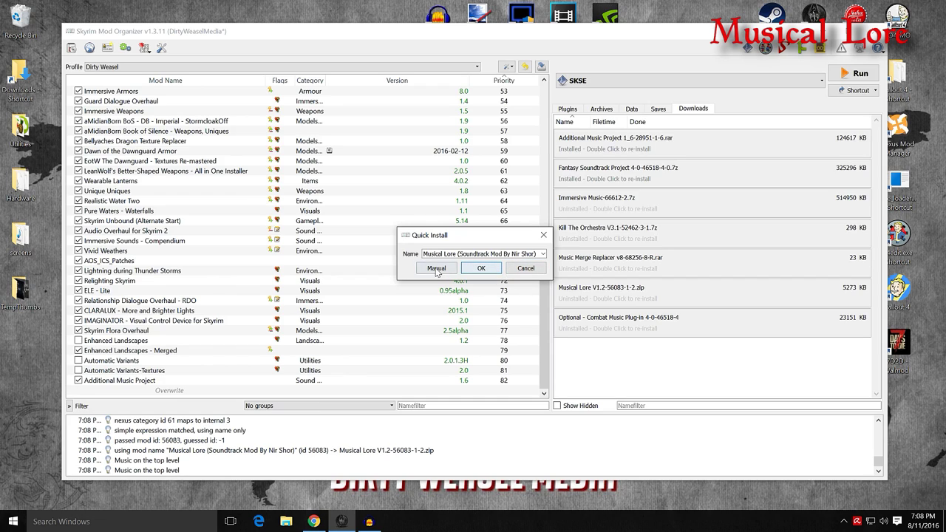
pyautogui.click(436, 270)
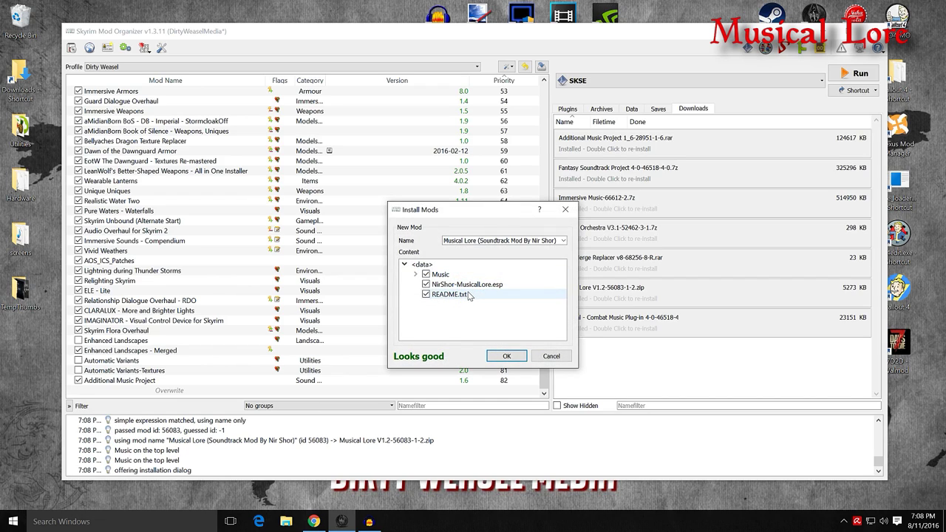
pyautogui.click(425, 295)
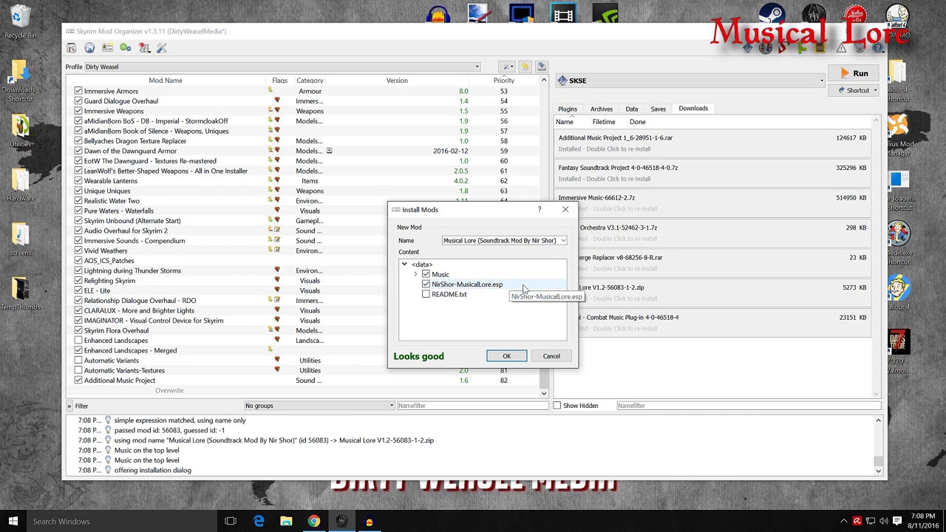
pyautogui.click(507, 356)
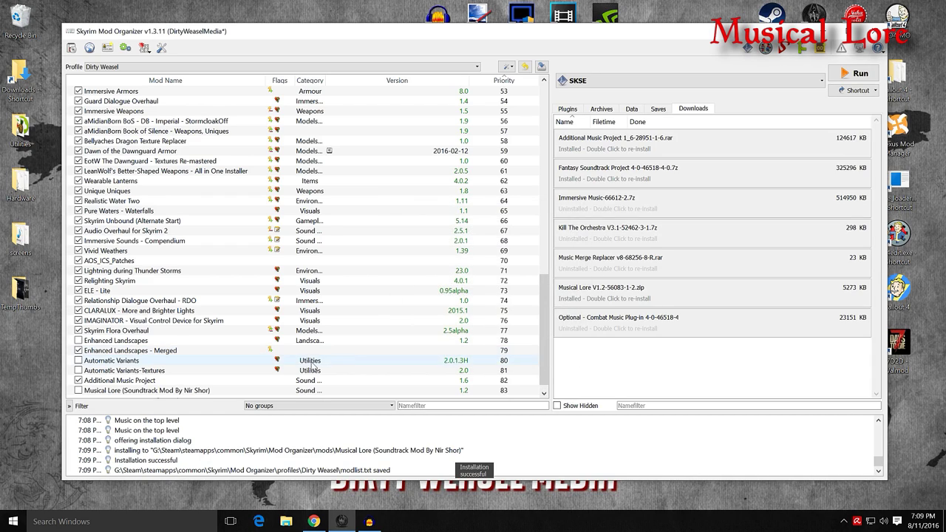
pyautogui.click(78, 390)
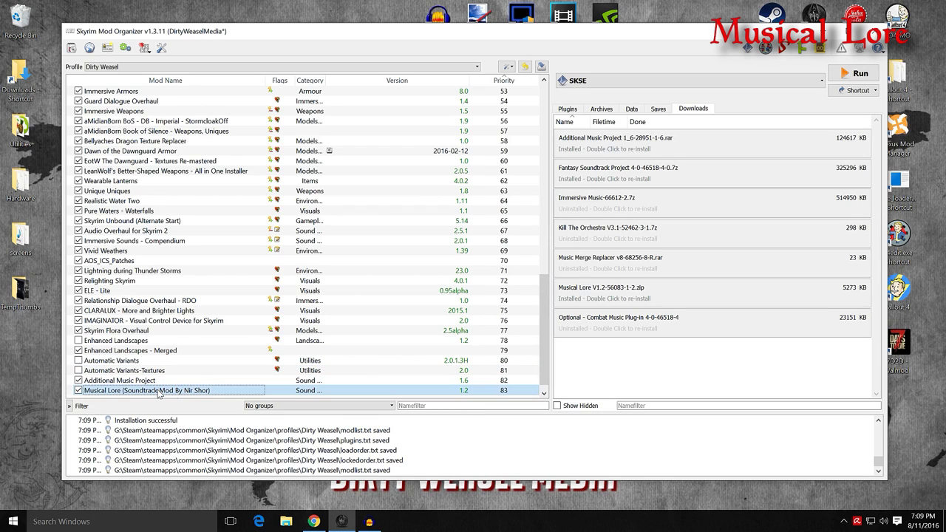
# Make NirShor-MusicalLore.esp an optional plugin, then drag Additional Music Project higher in priority.
pyautogui.doubleClick(215, 390)
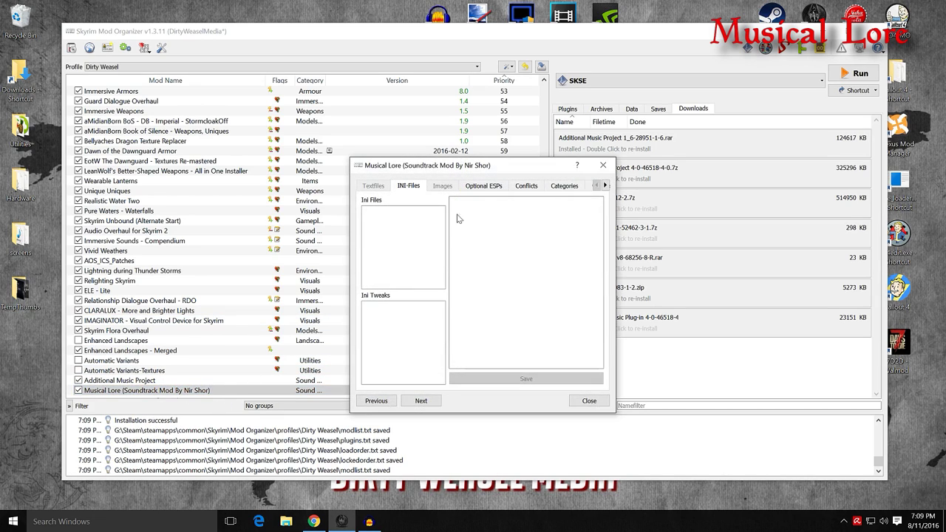
pyautogui.click(485, 186)
pyautogui.click(433, 291)
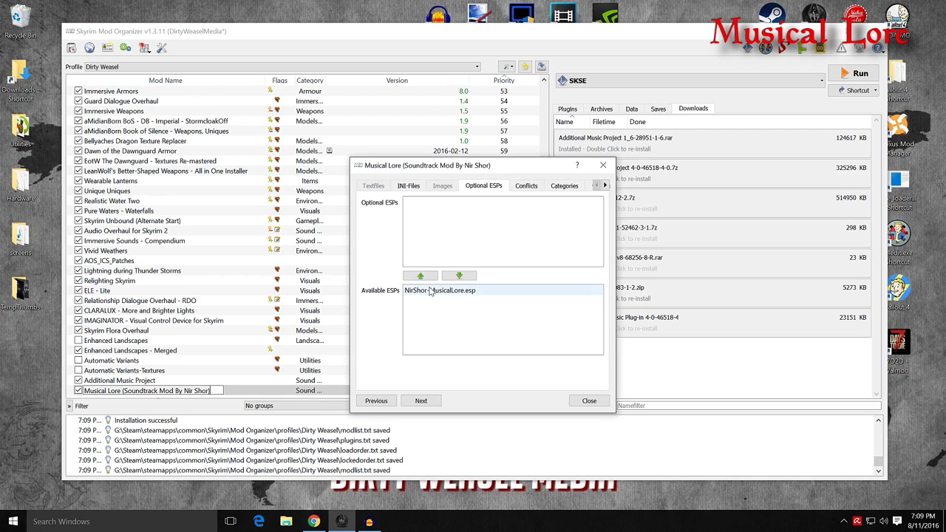
pyautogui.click(420, 275)
pyautogui.click(588, 401)
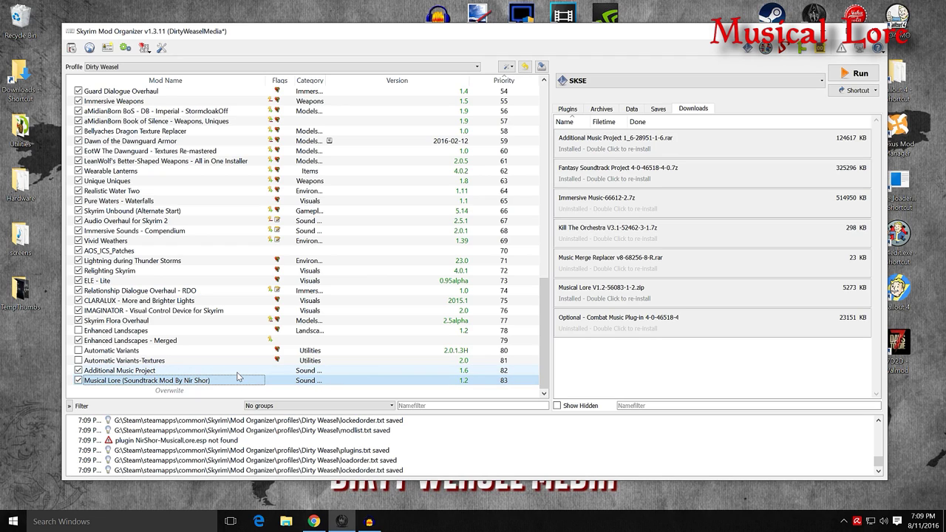
pyautogui.moveTo(237, 373); pyautogui.dragTo(238, 142)
# Move Musical Lore up to priority 41, just below WSCO.
pyautogui.scroll(-2, 248, 260)
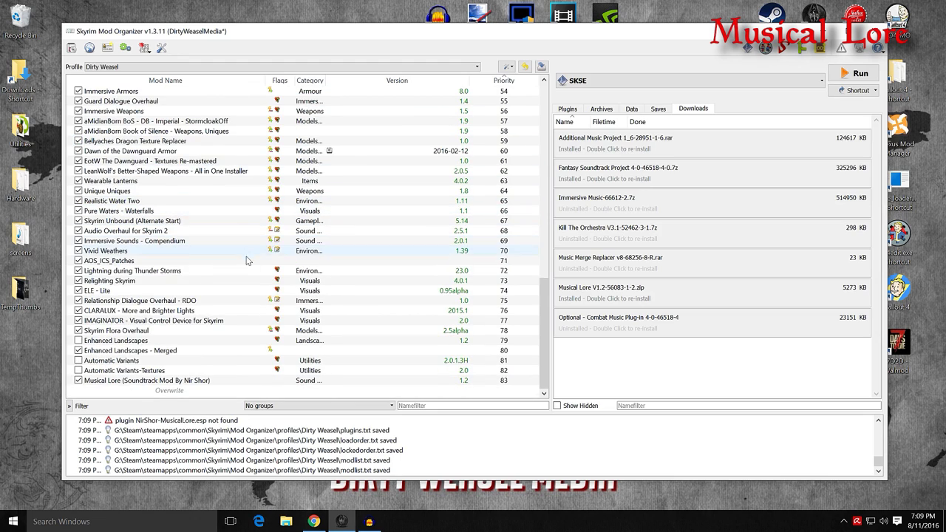
pyautogui.moveTo(243, 380); pyautogui.dragTo(240, 118)
pyautogui.scroll(6, 221, 224)
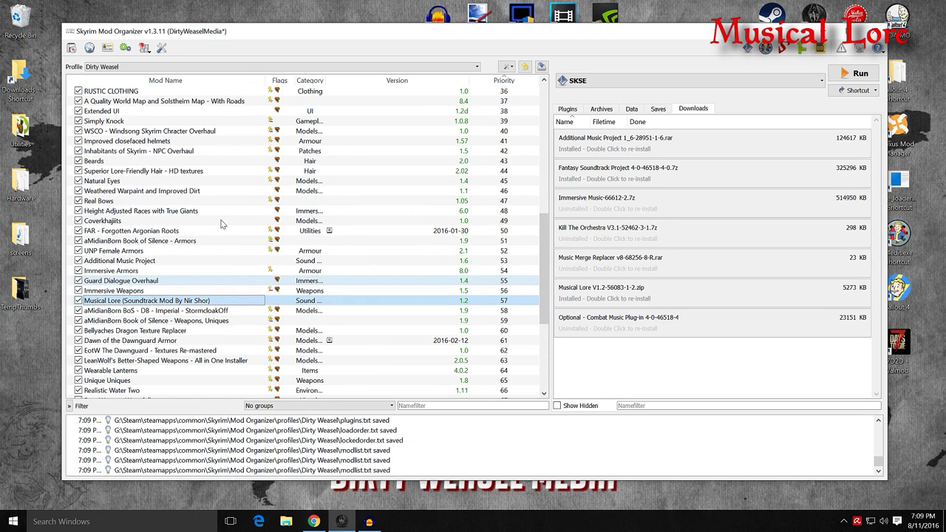
pyautogui.moveTo(210, 300); pyautogui.dragTo(221, 137)
# Place Additional Music Project at priority 42, then bring the Nexus Mods page back.
pyautogui.scroll(-6, 235, 252)
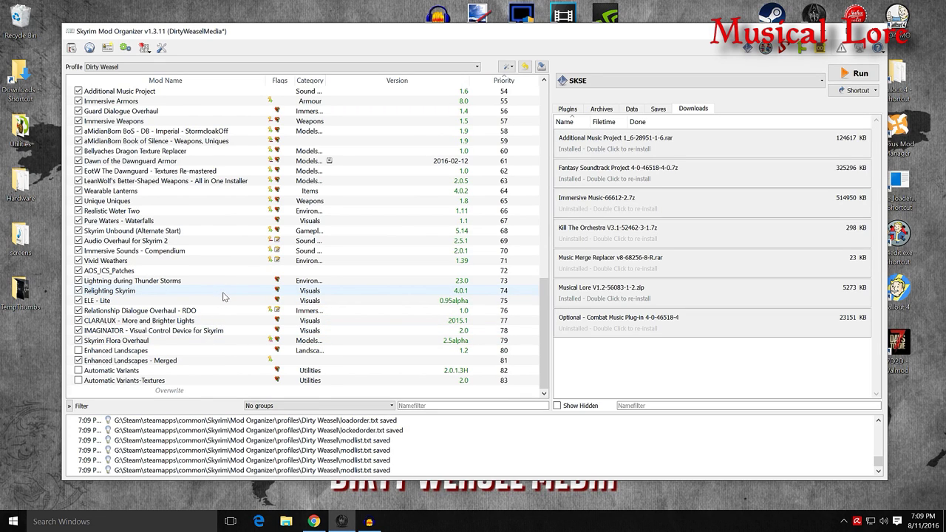
pyautogui.scroll(1, 224, 297)
pyautogui.moveTo(118, 120); pyautogui.dragTo(194, 144)
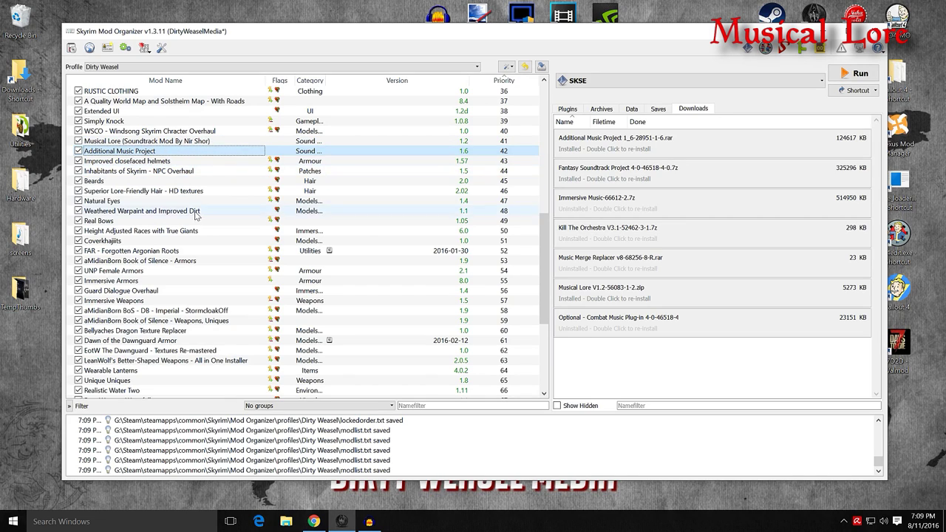
pyautogui.scroll(2, 177, 159)
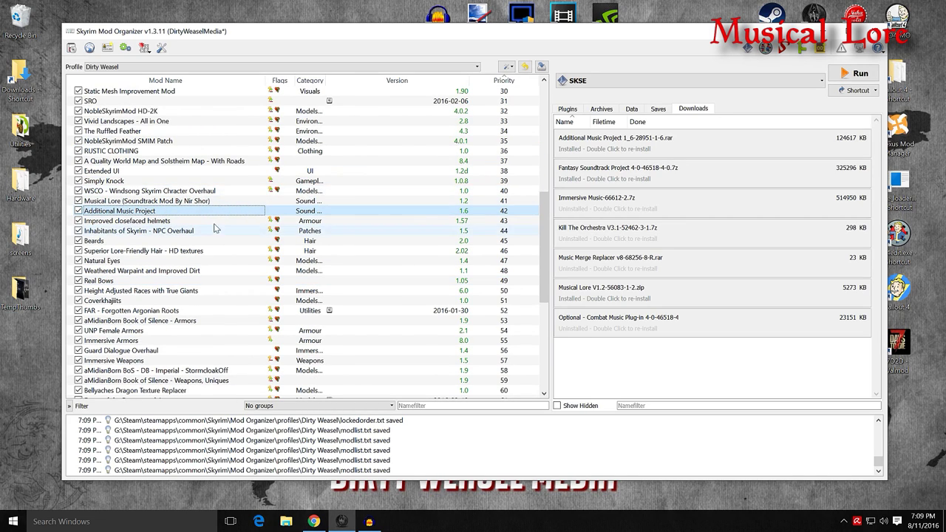
pyautogui.click(314, 521)
pyautogui.scroll(1, 161, 183)
pyautogui.scroll(5, 160, 183)
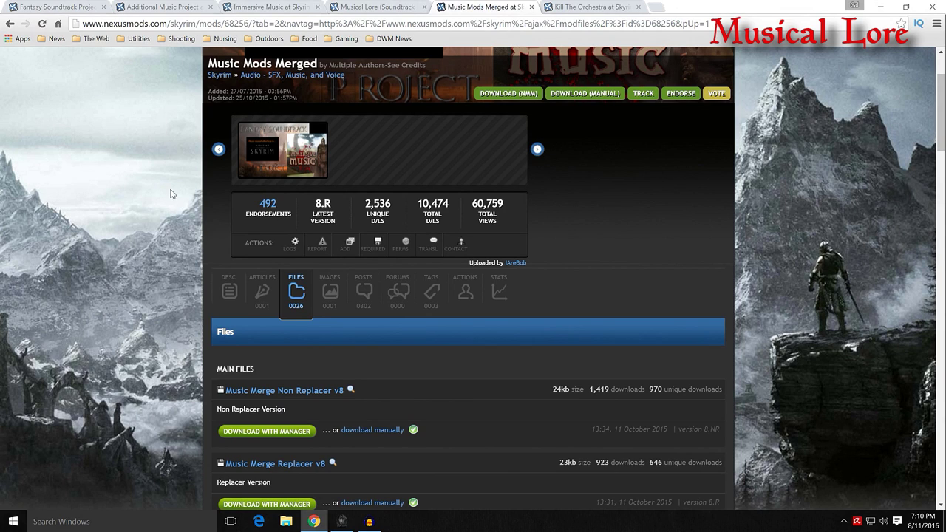
pyautogui.click(879, 8)
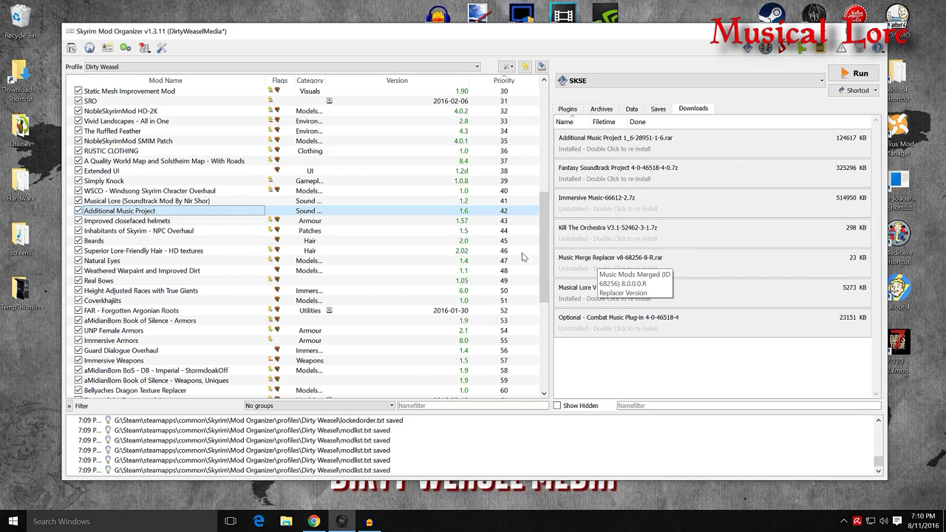
# Disable Additional Music Project, then manually install and enable Music Mods Merged.
pyautogui.click(79, 211)
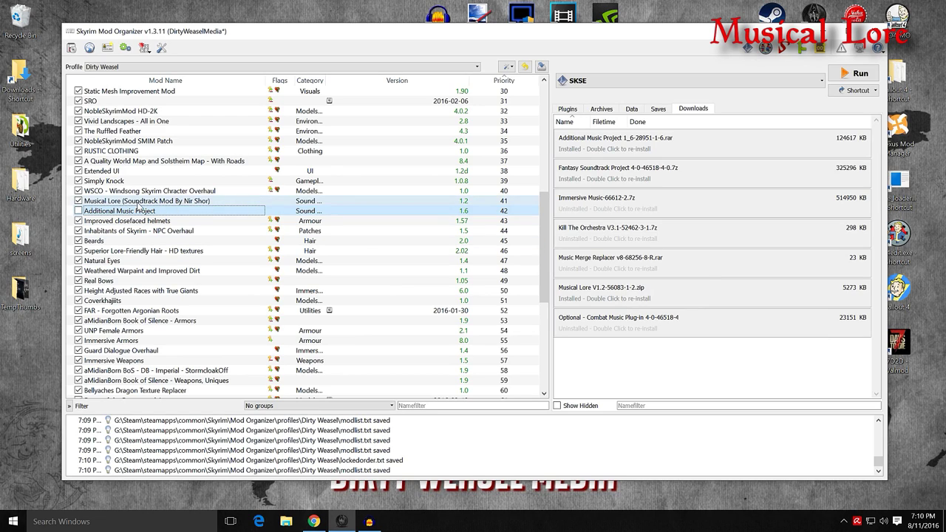
pyautogui.click(619, 268)
pyautogui.doubleClick(620, 268)
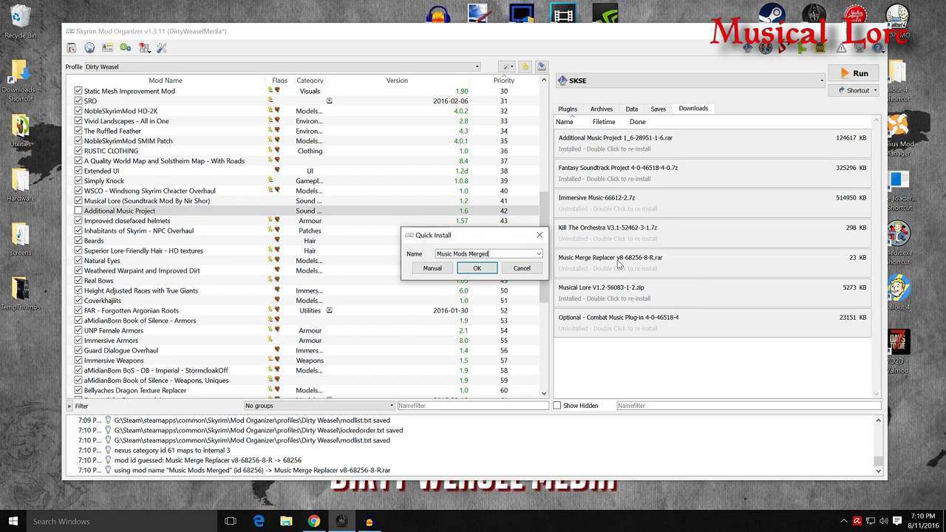
pyautogui.click(431, 268)
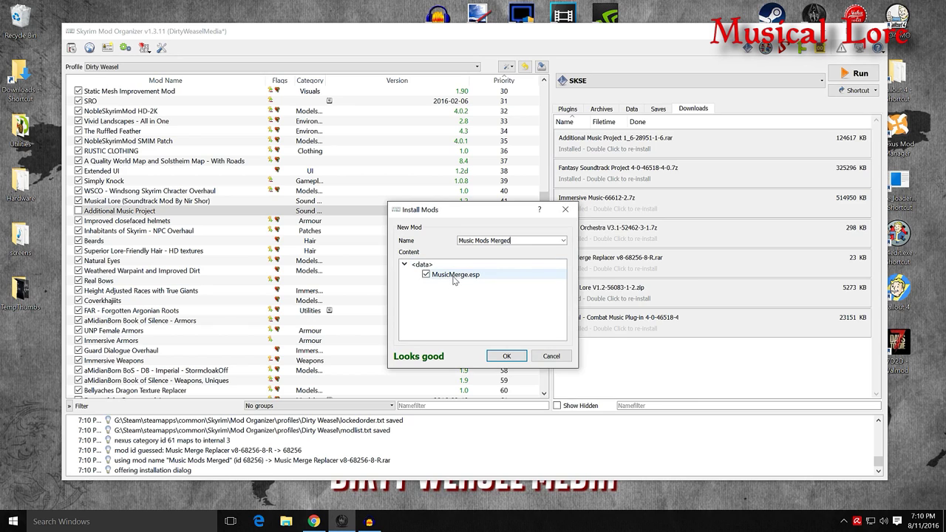
pyautogui.click(506, 355)
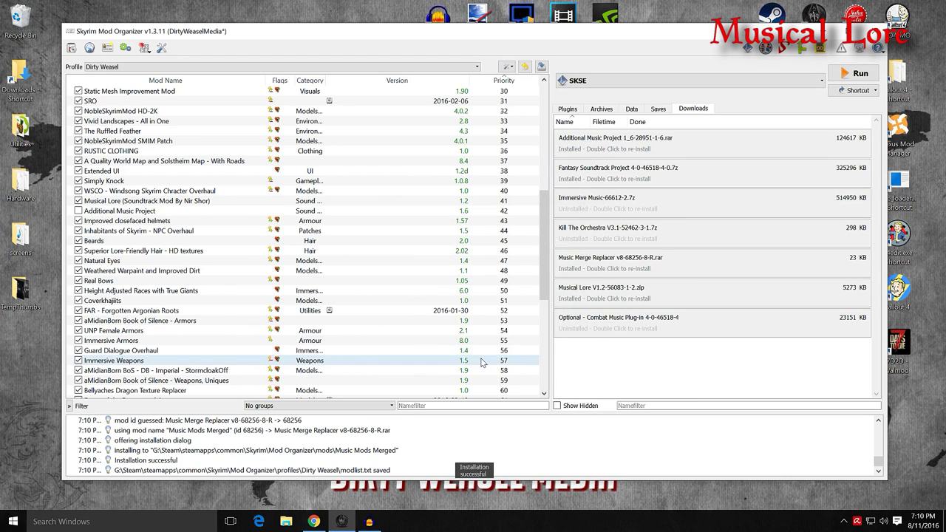
pyautogui.scroll(-8, 481, 362)
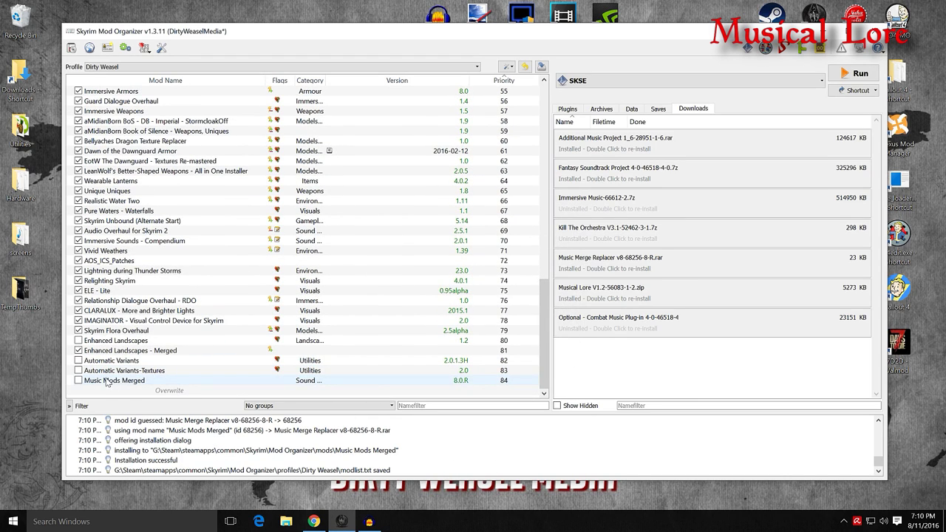
pyautogui.click(78, 380)
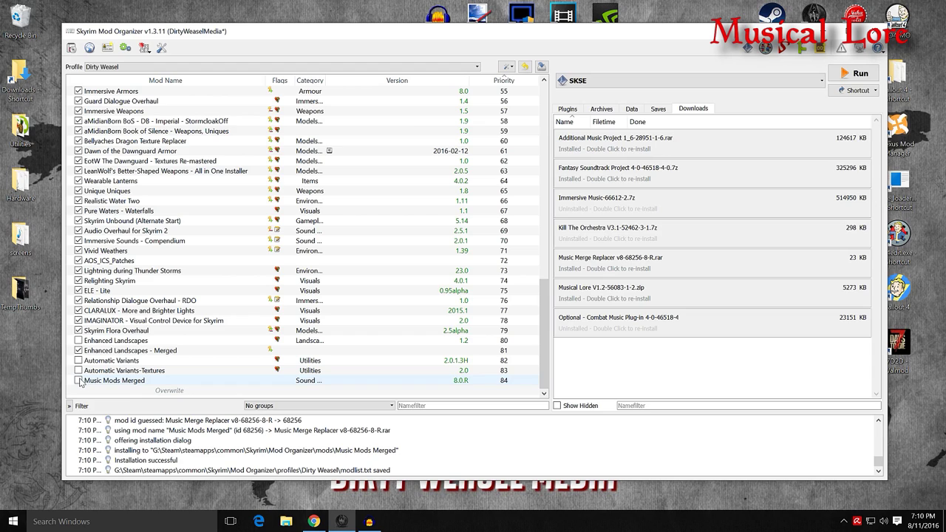
# Sort the plugin load order so MusicMerge.esp lands at slot 51, then re-enable Additional Music Project.
pyautogui.click(567, 108)
pyautogui.scroll(-1, 686, 238)
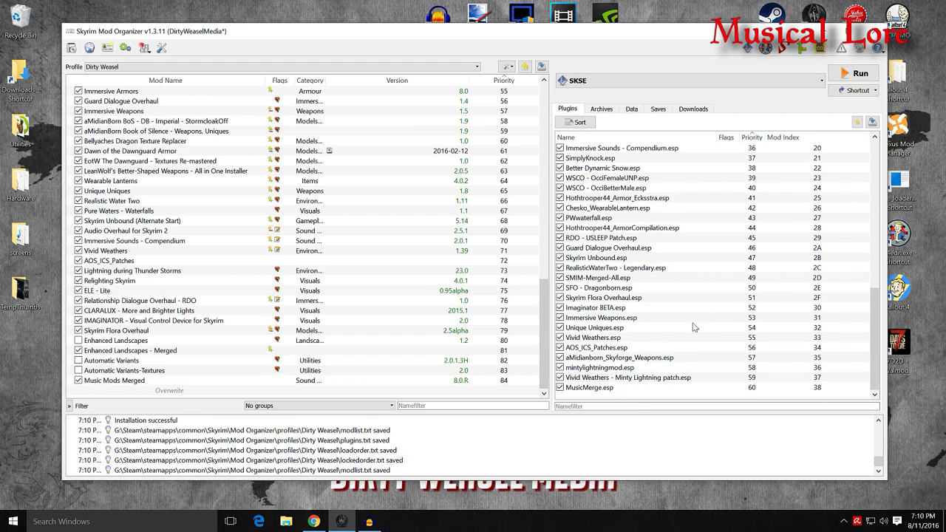
pyautogui.click(655, 390)
pyautogui.click(824, 70)
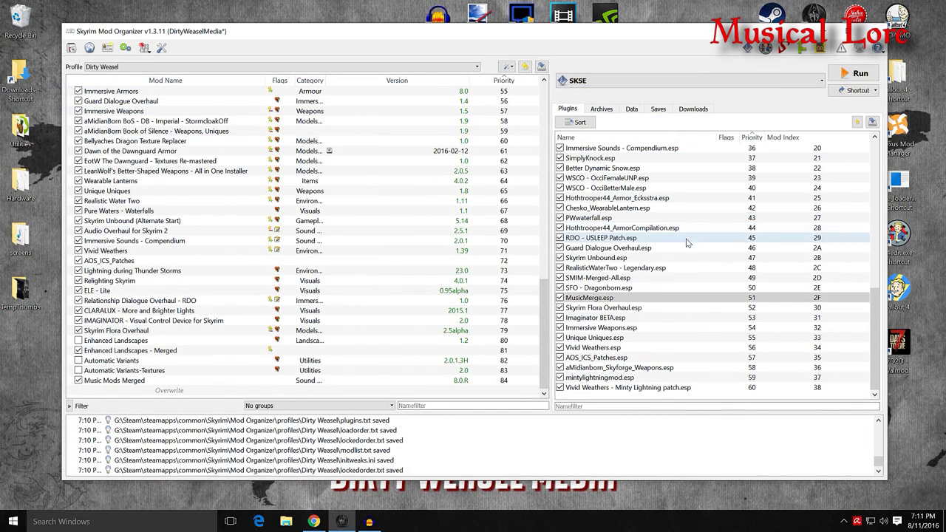
pyautogui.scroll(4, 340, 266)
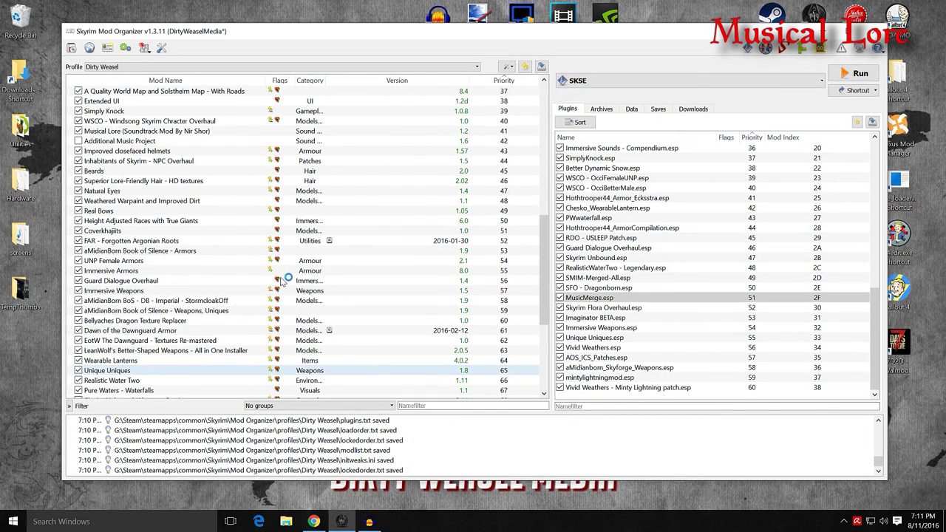
pyautogui.scroll(5, 232, 271)
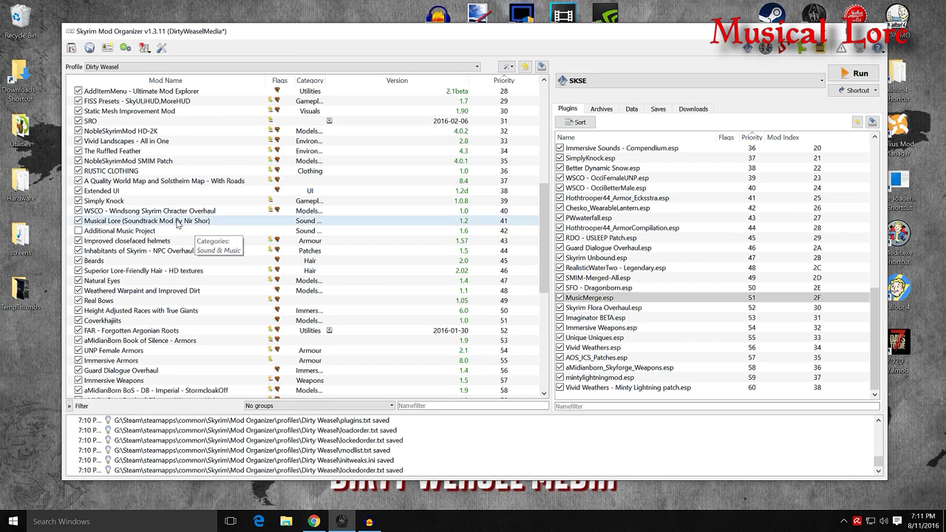
pyautogui.click(79, 232)
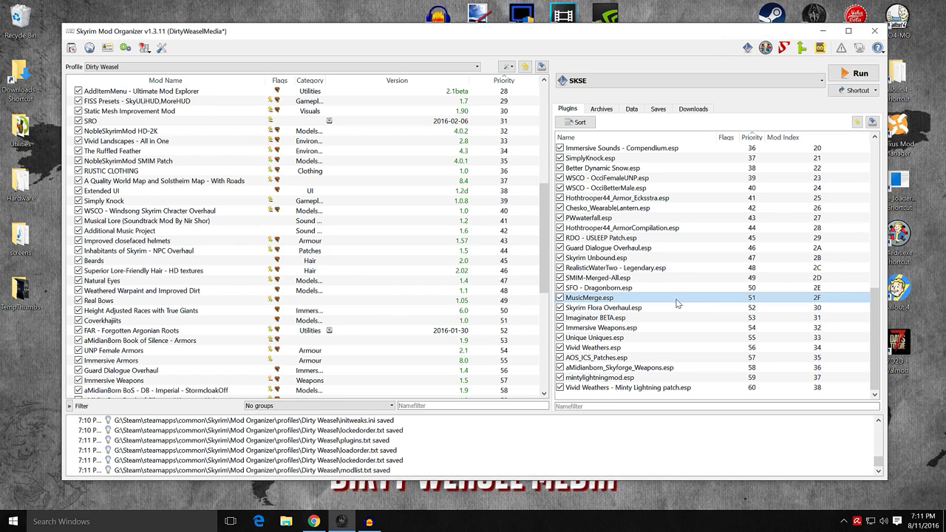
# Check MusicMerge.esp's plugin info: priority 51, index 2F, mastered on Dawnguard, Dragonborn, Skyrim and Update.
pyautogui.moveTo(678, 303)
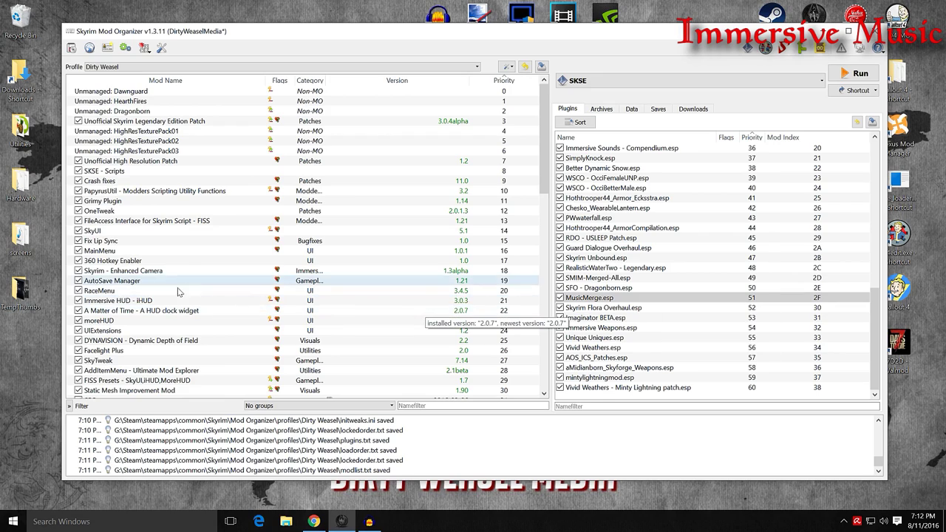
pyautogui.moveTo(620, 297)
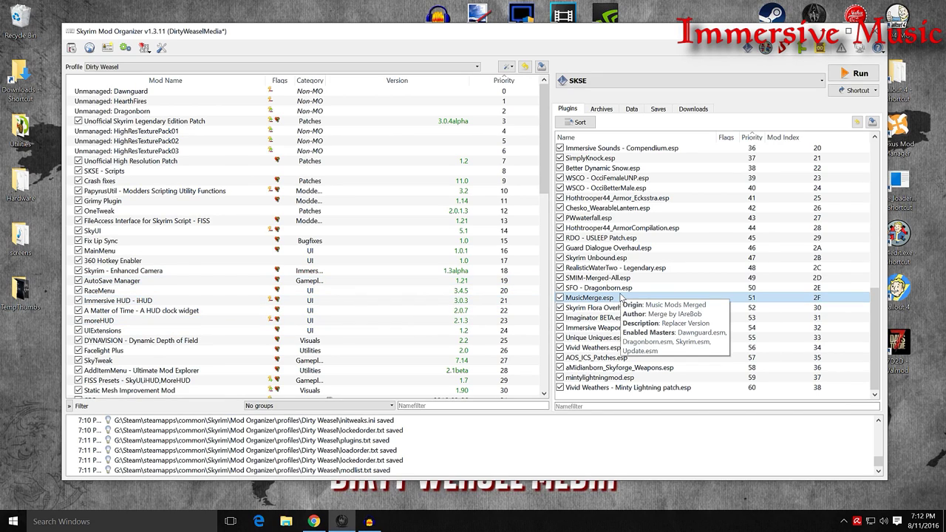
# Launch TES5Edit on the current load order, accept the plugins, and open the FortSungard04 cell comparison.
pyautogui.click(764, 50)
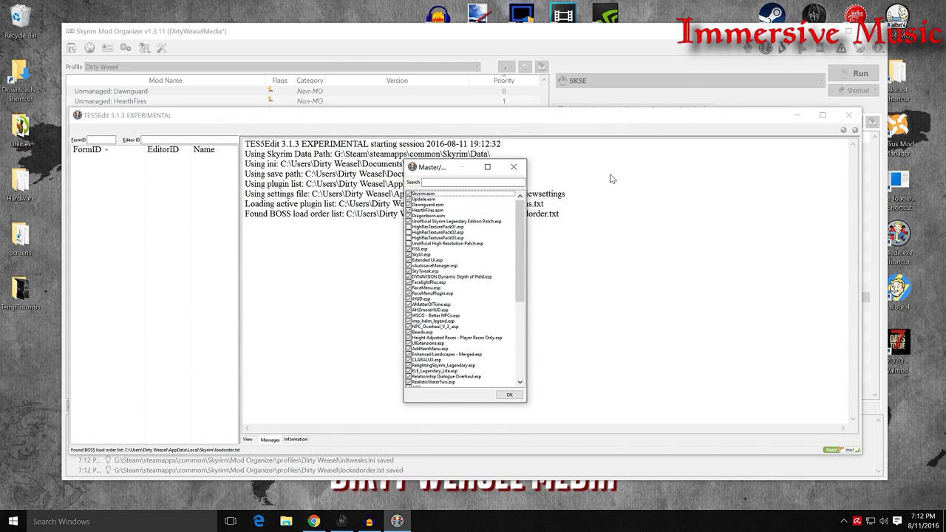
pyautogui.moveTo(522, 227); pyautogui.dragTo(513, 327)
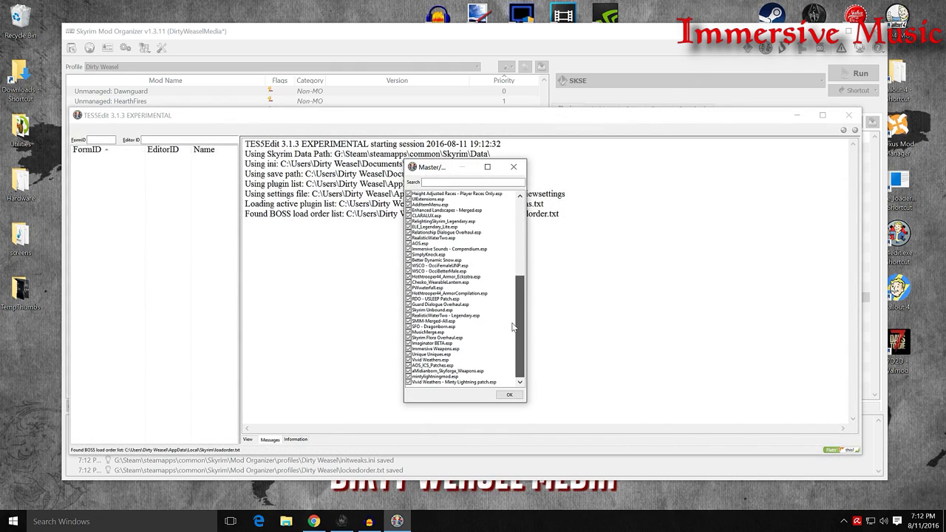
pyautogui.rightClick(502, 305)
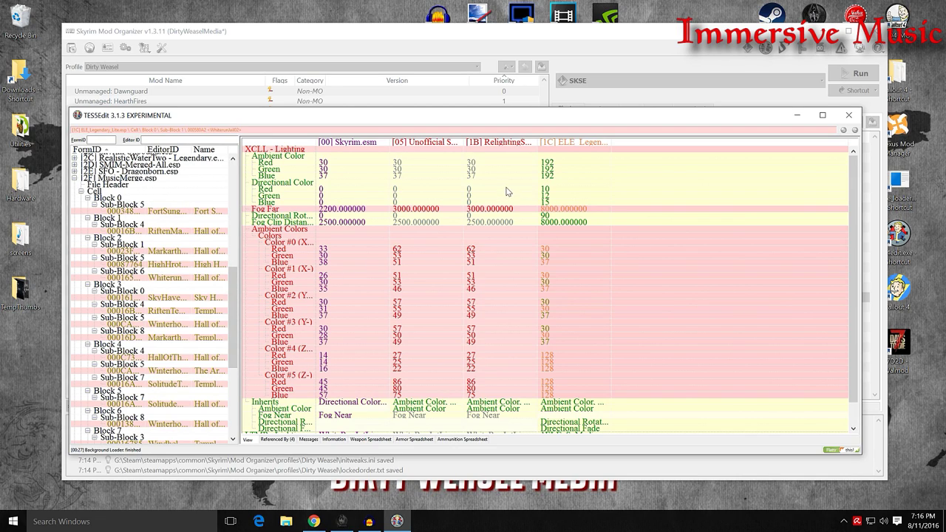
pyautogui.click(183, 212)
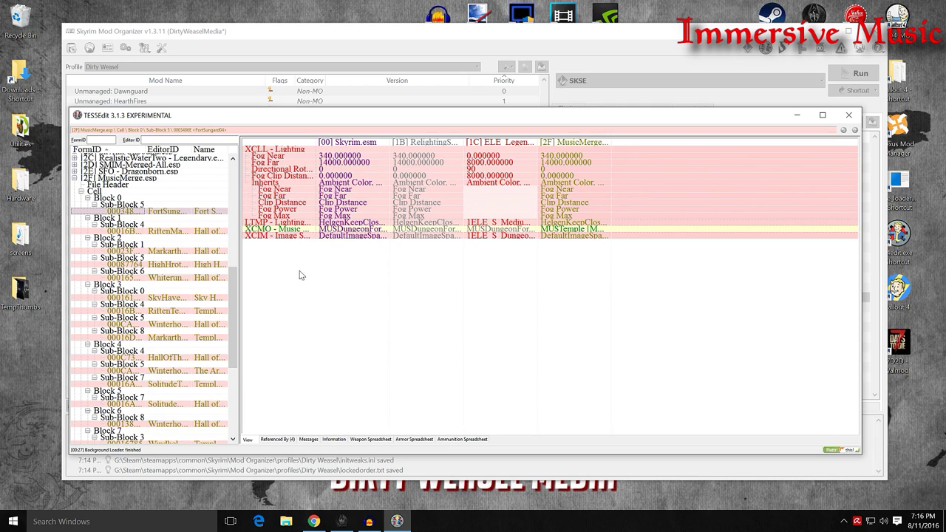
# Compare the SkyHavenTemple and FortSungard cells' XCMO music entries across plugins.
pyautogui.scroll(-2, 238, 313)
pyautogui.moveTo(238, 314)
pyautogui.mouseDown()
pyautogui.moveTo(239, 349)
pyautogui.moveTo(231, 309)
pyautogui.mouseUp()
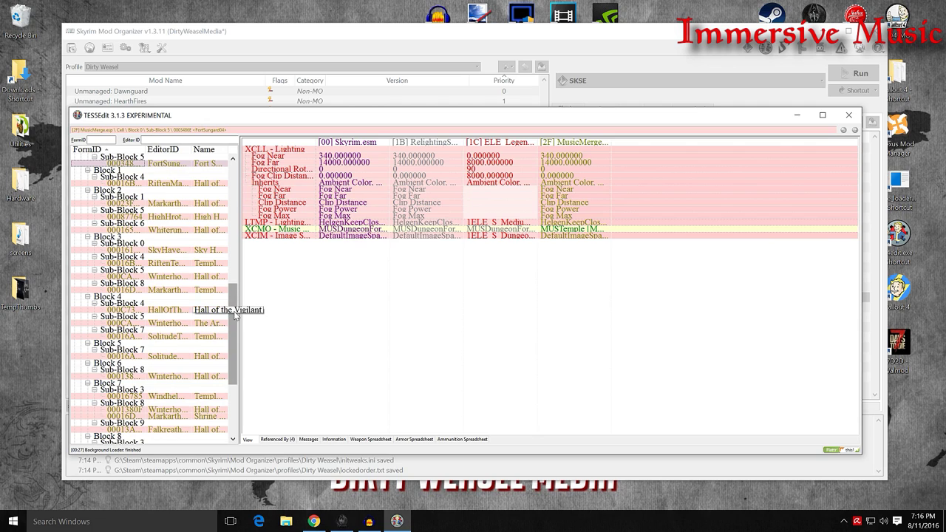
pyautogui.moveTo(235, 314); pyautogui.dragTo(328, 295)
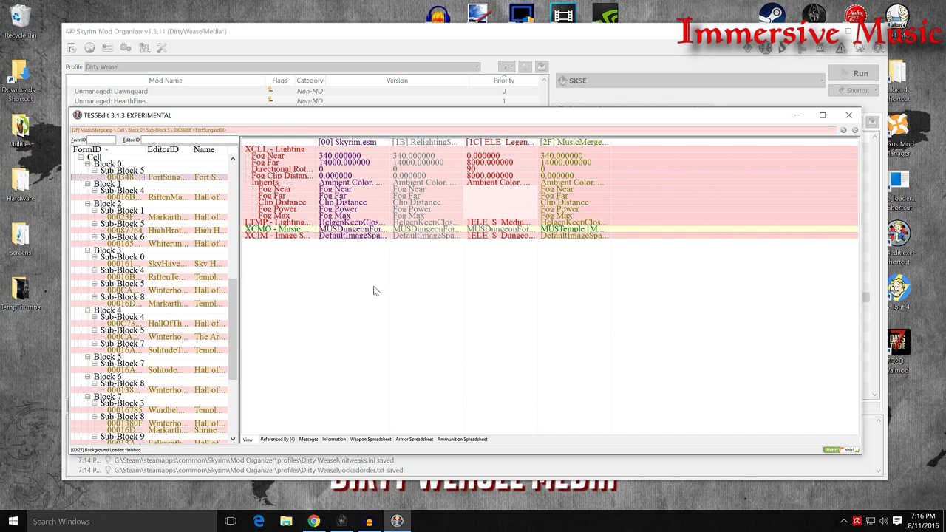
pyautogui.click(176, 265)
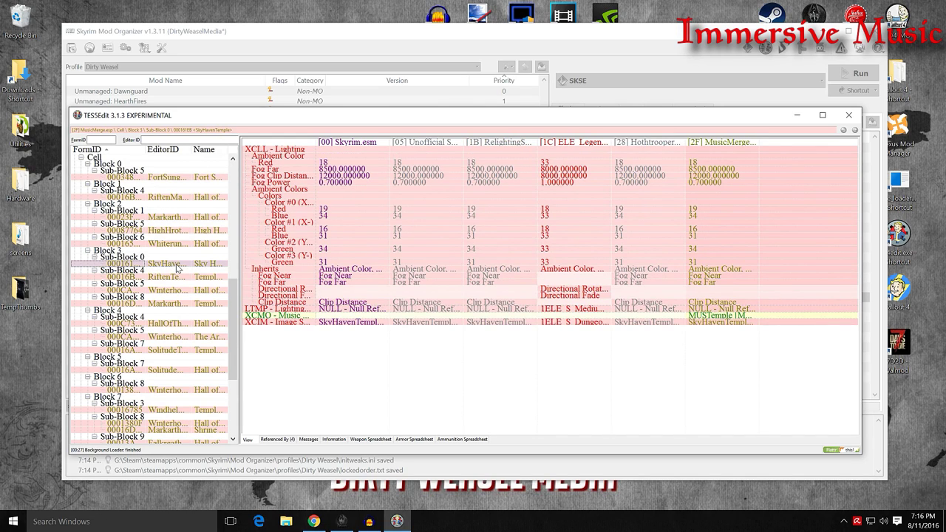
pyautogui.click(181, 178)
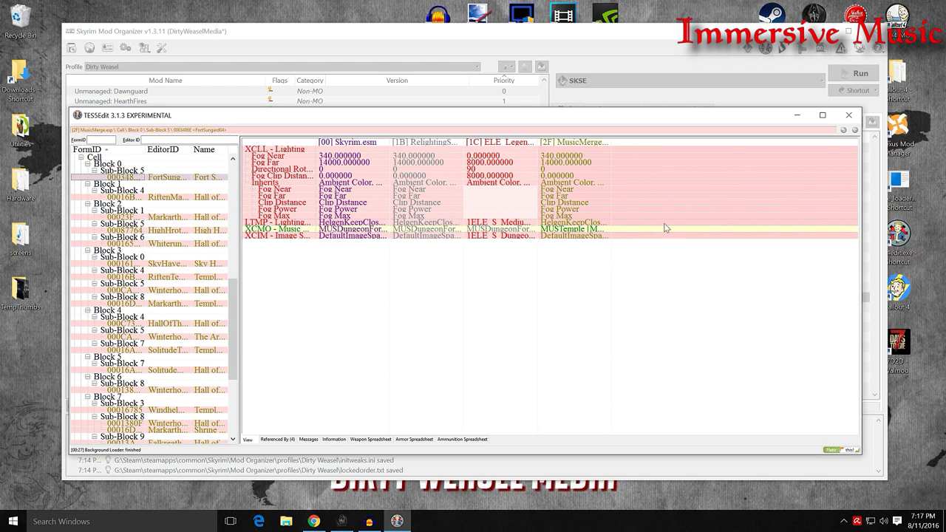
# Close TES5Edit and check Musical Lore's Optional ESPs list in its details window.
pyautogui.click(846, 117)
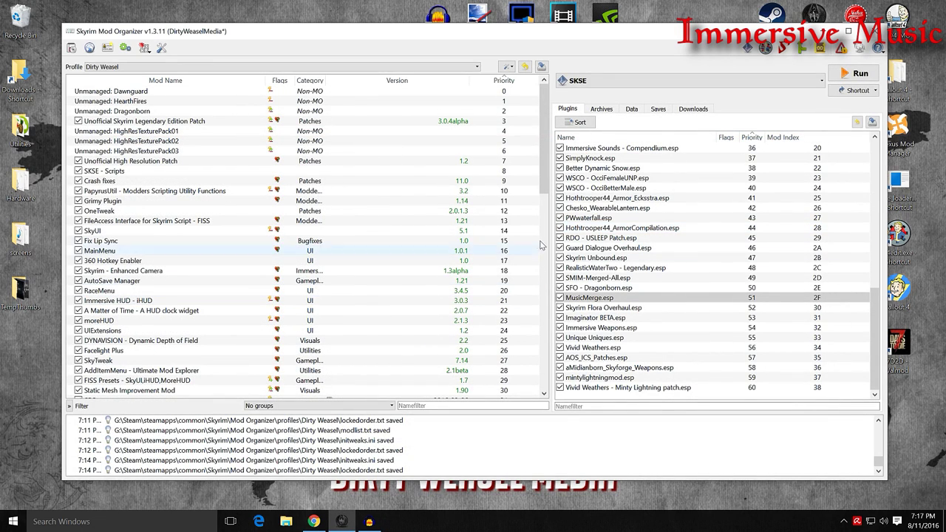
pyautogui.moveTo(548, 175); pyautogui.dragTo(549, 369)
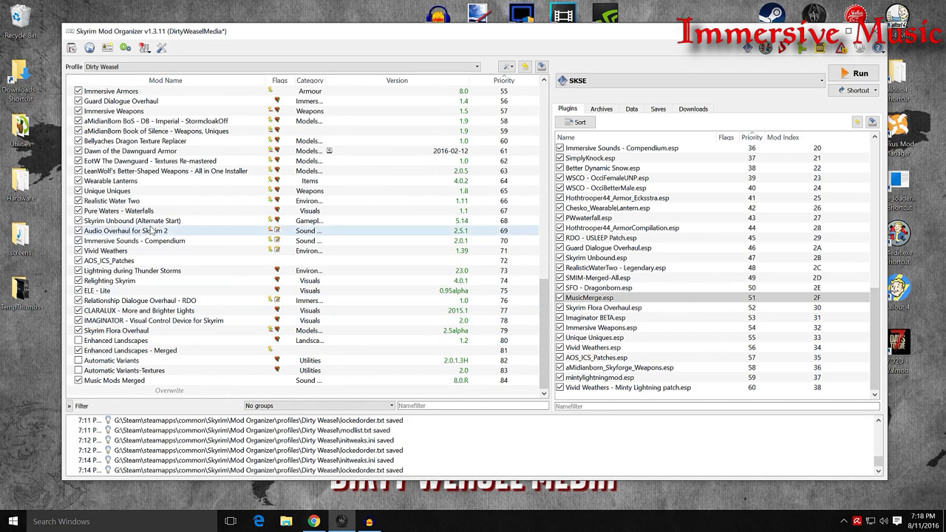
pyautogui.moveTo(545, 296); pyautogui.dragTo(542, 131)
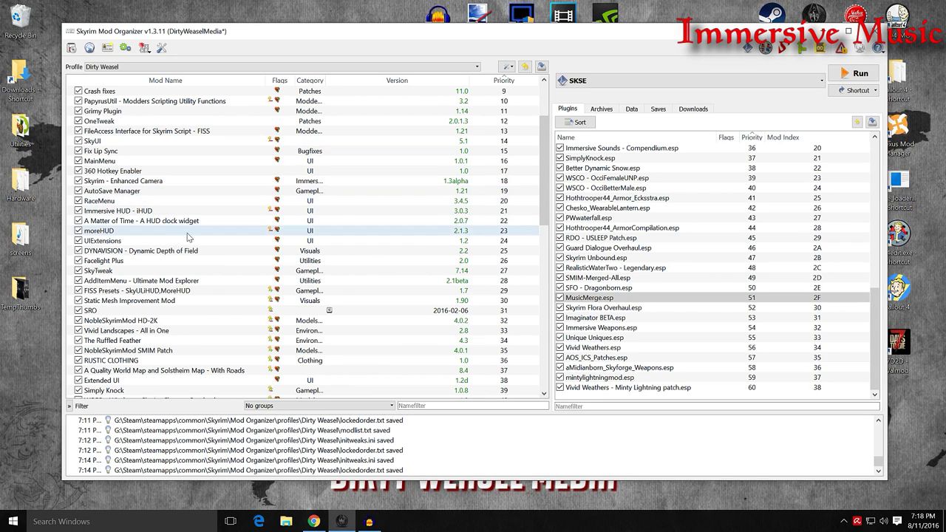
pyautogui.scroll(3, 195, 277)
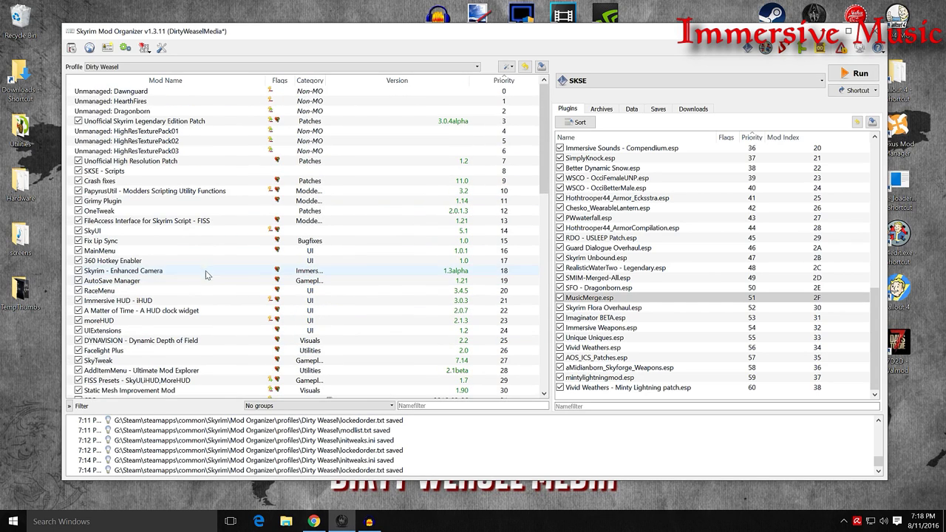
pyautogui.scroll(-4, 211, 266)
pyautogui.scroll(-3, 211, 266)
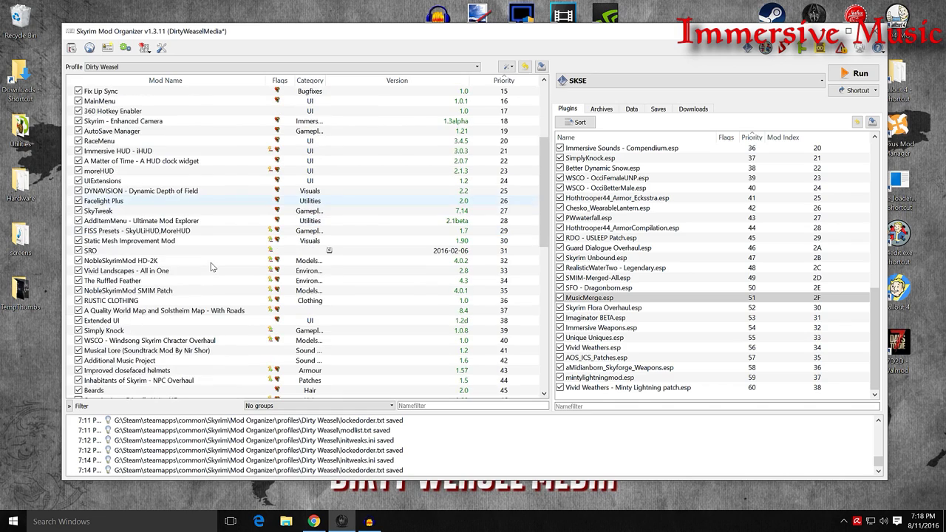
pyautogui.doubleClick(178, 290)
pyautogui.click(482, 186)
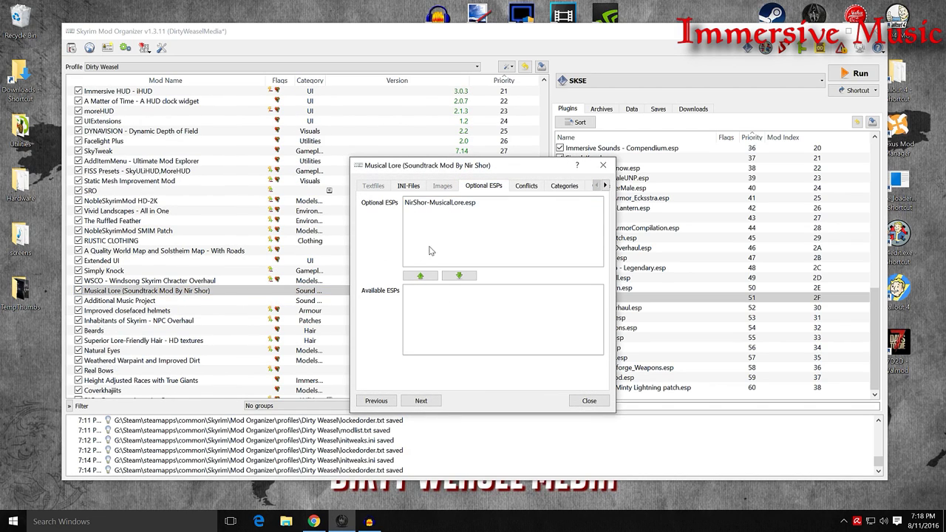
pyautogui.click(589, 400)
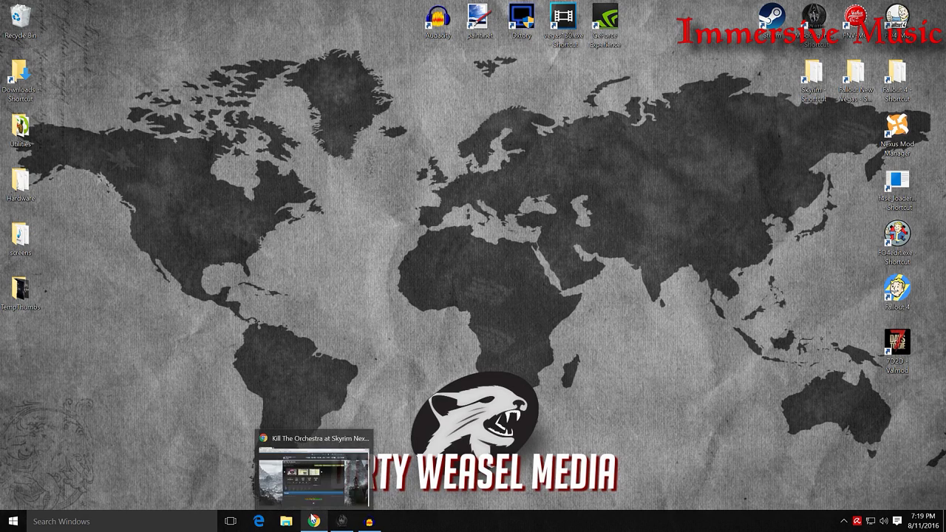
# Bring back Chrome, read through the Kill The Orchestra description, and open its FILES list.
pyautogui.click(313, 520)
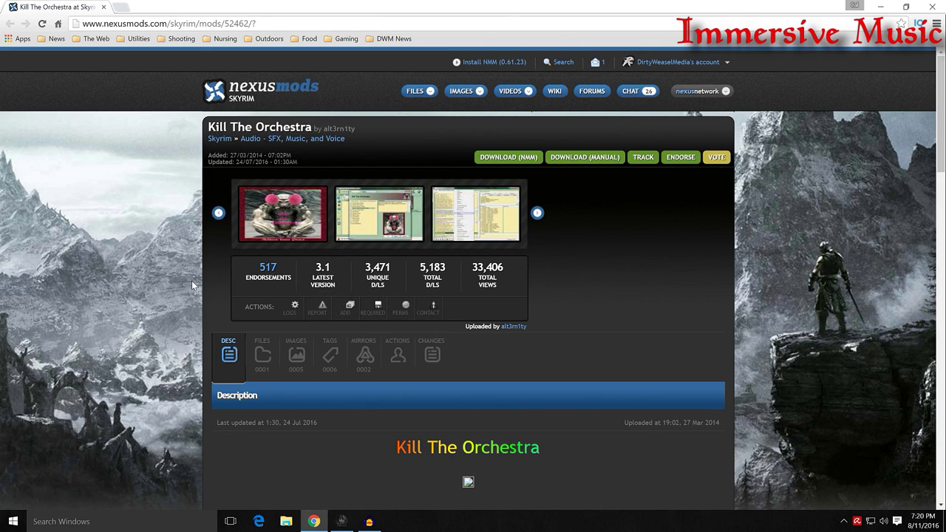
pyautogui.scroll(-1, 192, 280)
pyautogui.scroll(1, 194, 284)
pyautogui.scroll(-2, 196, 281)
pyautogui.scroll(1, 198, 282)
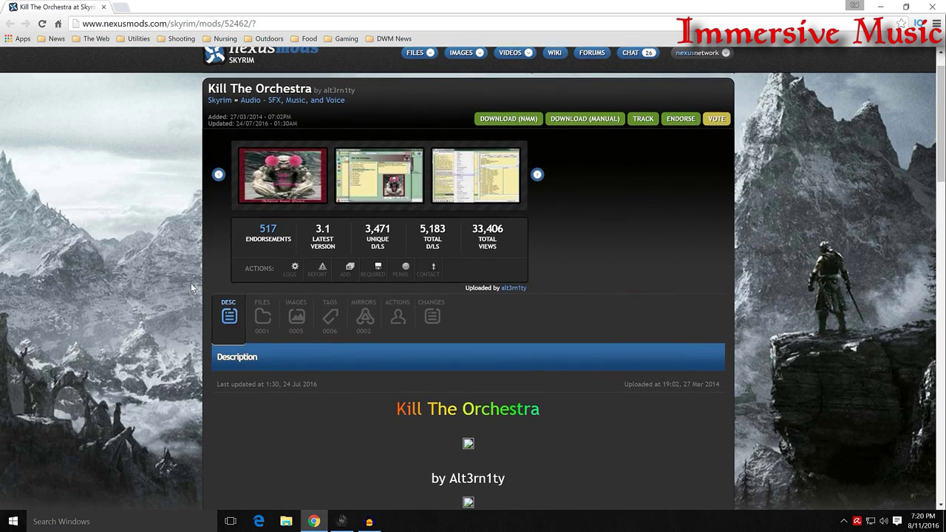
pyautogui.scroll(-5, 191, 283)
pyautogui.scroll(-2, 183, 292)
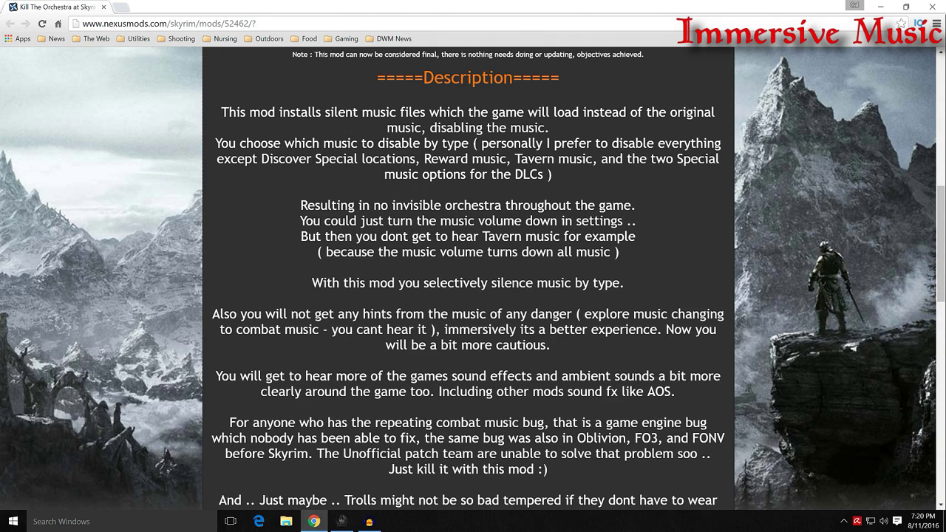
pyautogui.scroll(2, 187, 200)
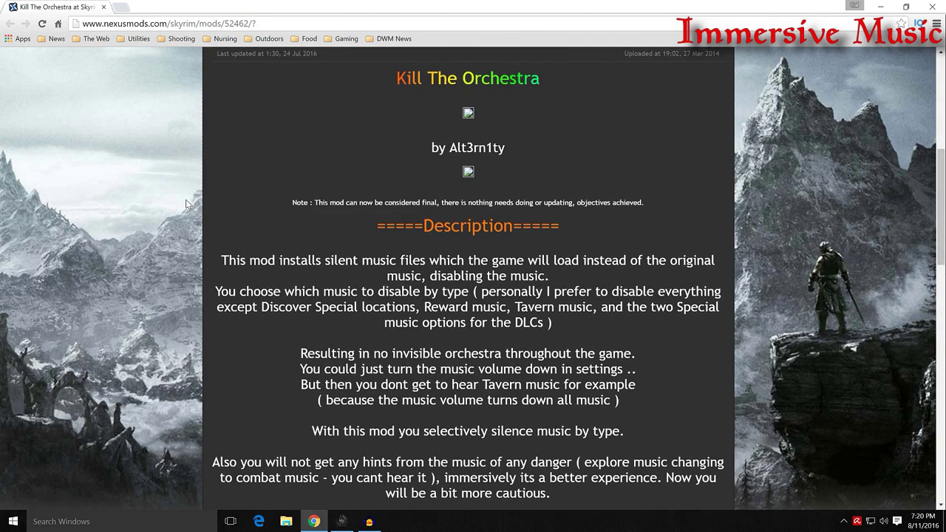
pyautogui.scroll(5, 187, 205)
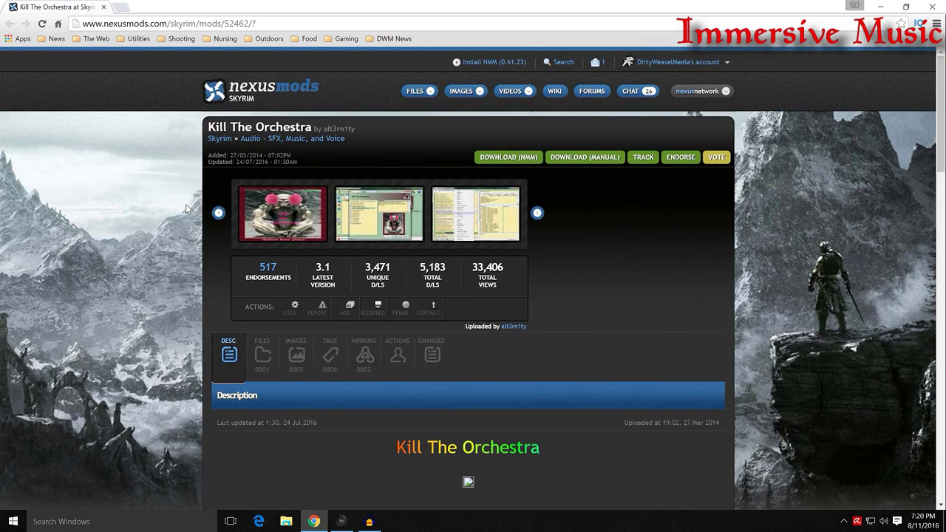
pyautogui.scroll(-7, 186, 204)
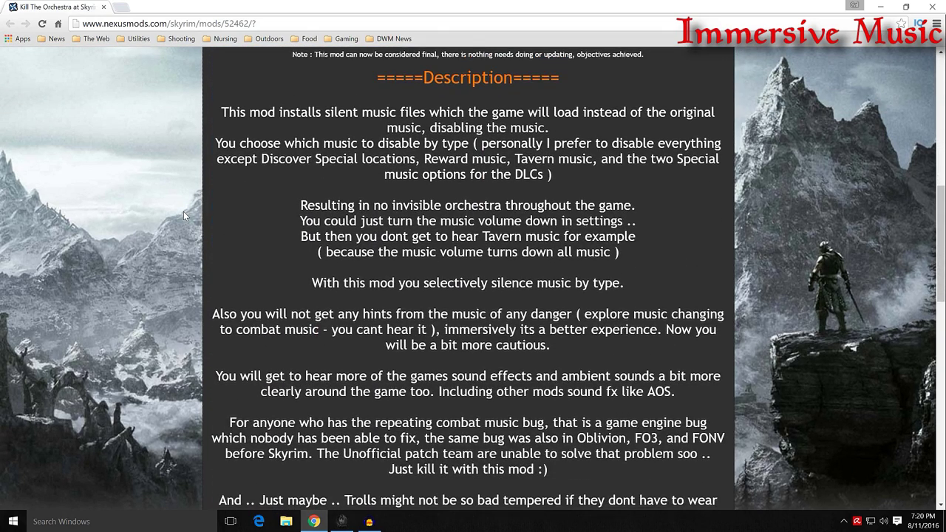
pyautogui.scroll(7, 183, 212)
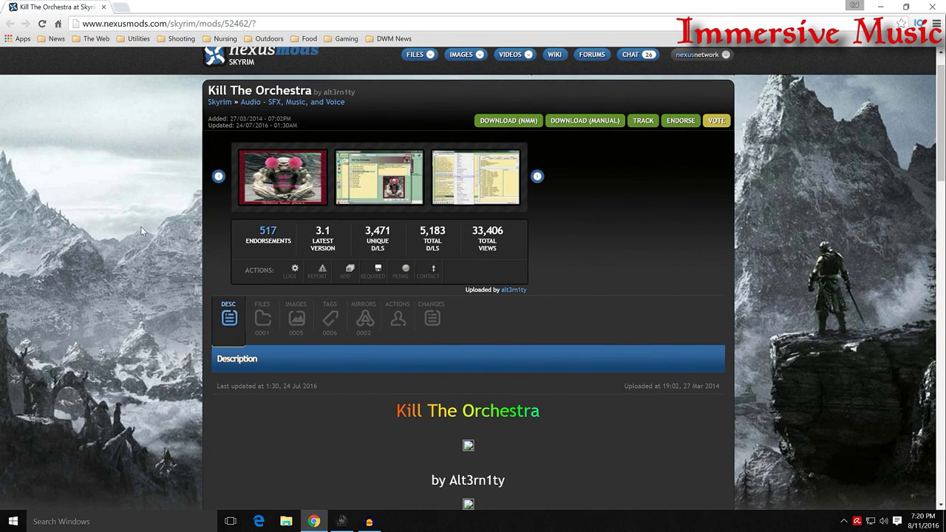
pyautogui.click(259, 317)
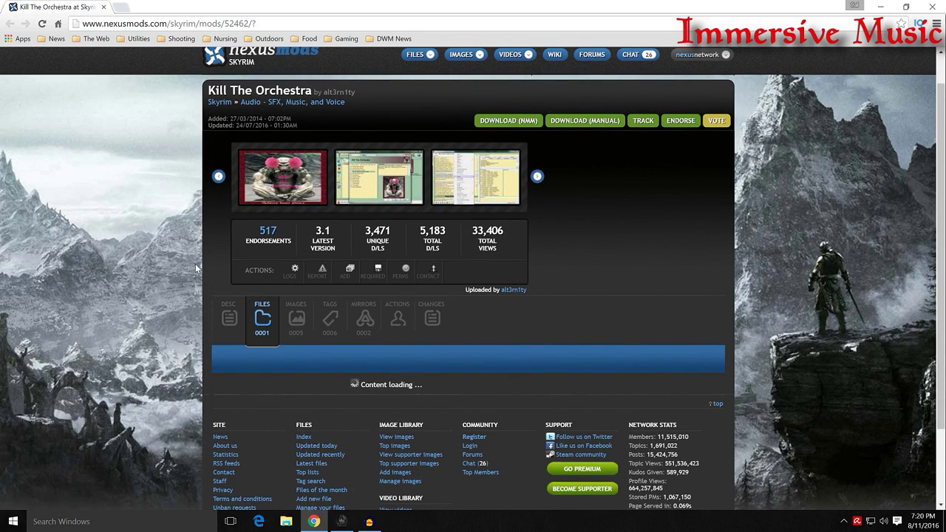
# Scroll to the Kill The Orchestra V3.1 main file (298kb), then Alt+Tab back to Mod Organizer.
pyautogui.scroll(-2, 196, 261)
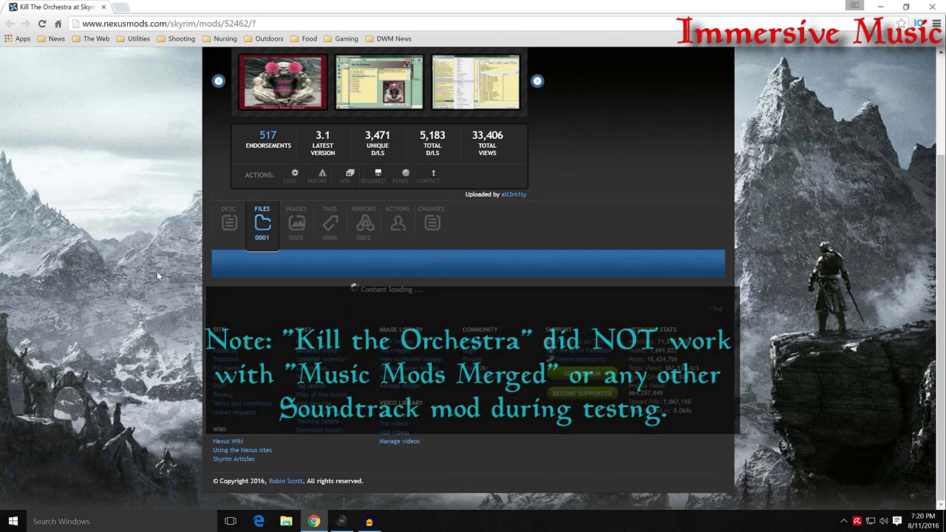
pyautogui.scroll(-2, 156, 271)
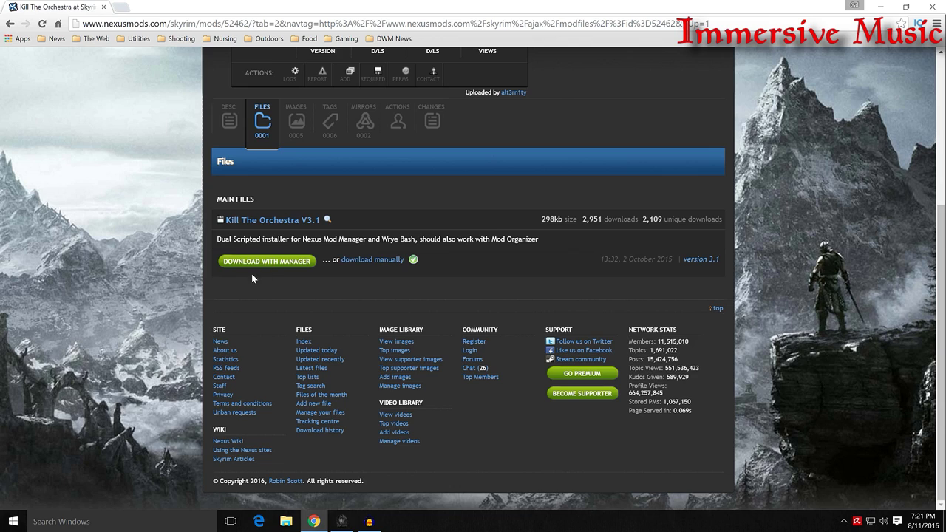
pyautogui.hotkey('alt', 'Tab')
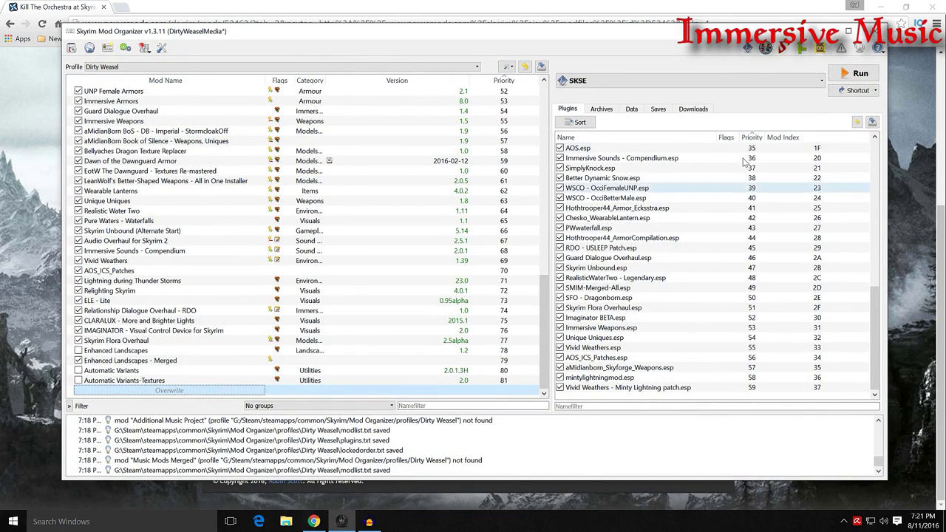
# Start installing the Kill The Orchestra archive from Downloads and select Combat Music Generic for silencing.
pyautogui.click(882, 6)
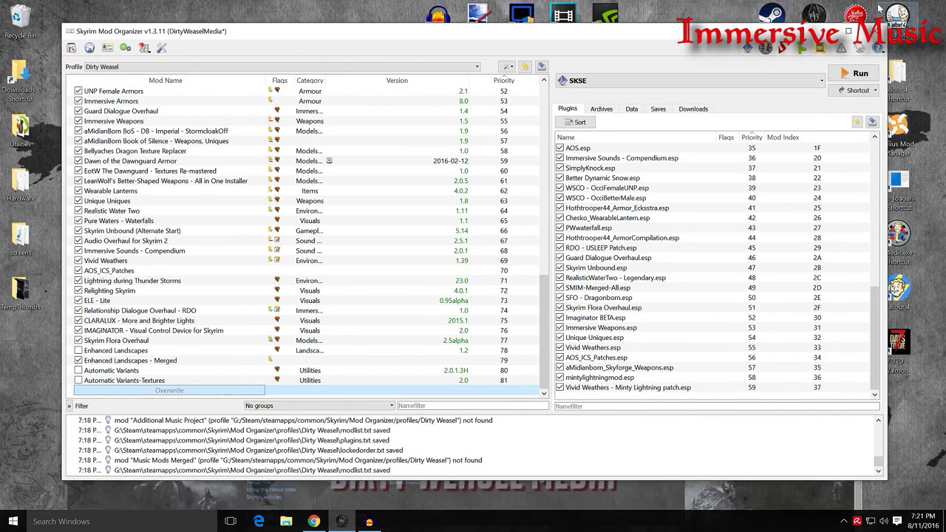
pyautogui.click(694, 109)
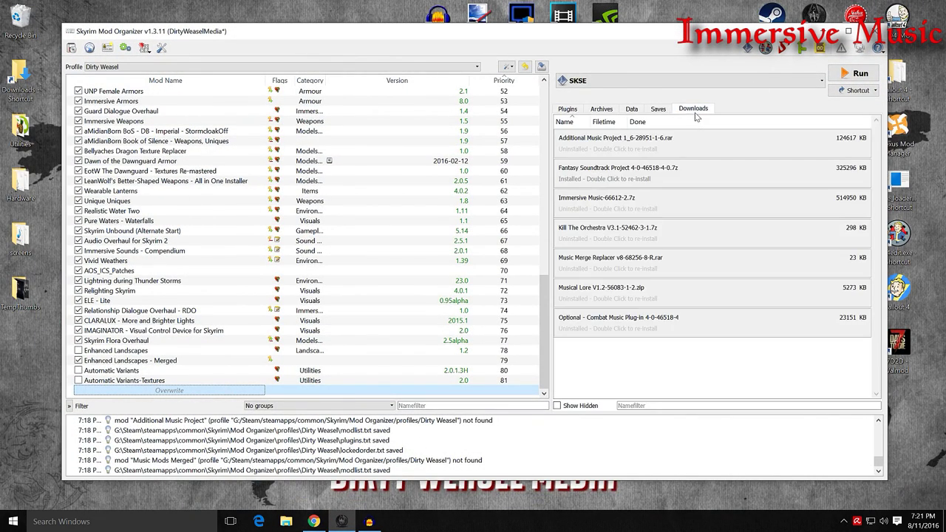
pyautogui.doubleClick(604, 235)
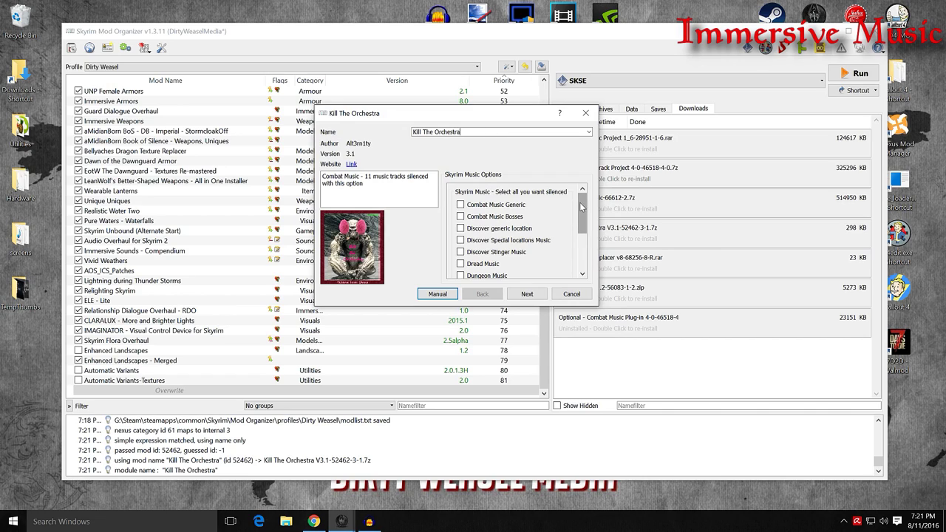
pyautogui.moveTo(581, 208)
pyautogui.mouseDown()
pyautogui.moveTo(579, 252)
pyautogui.moveTo(579, 201)
pyautogui.mouseUp()
pyautogui.click(487, 208)
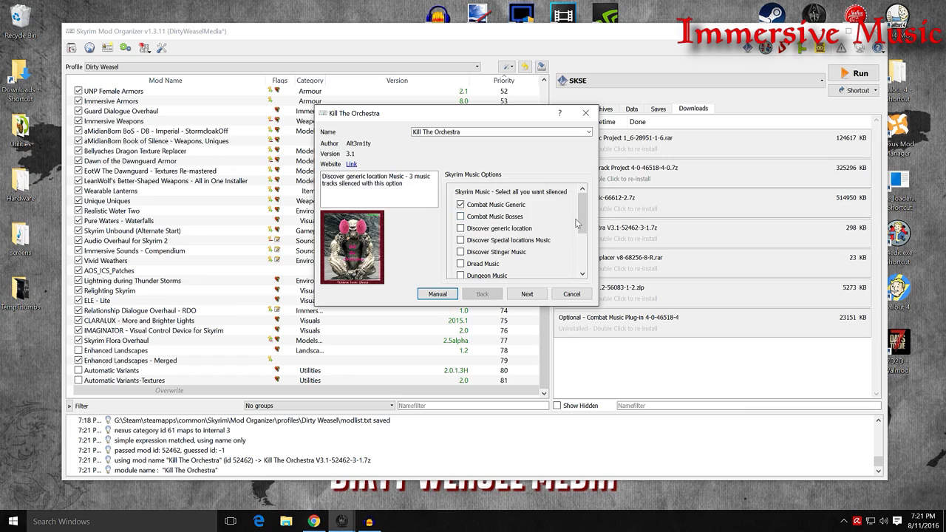
pyautogui.moveTo(582, 219); pyautogui.dragTo(583, 234)
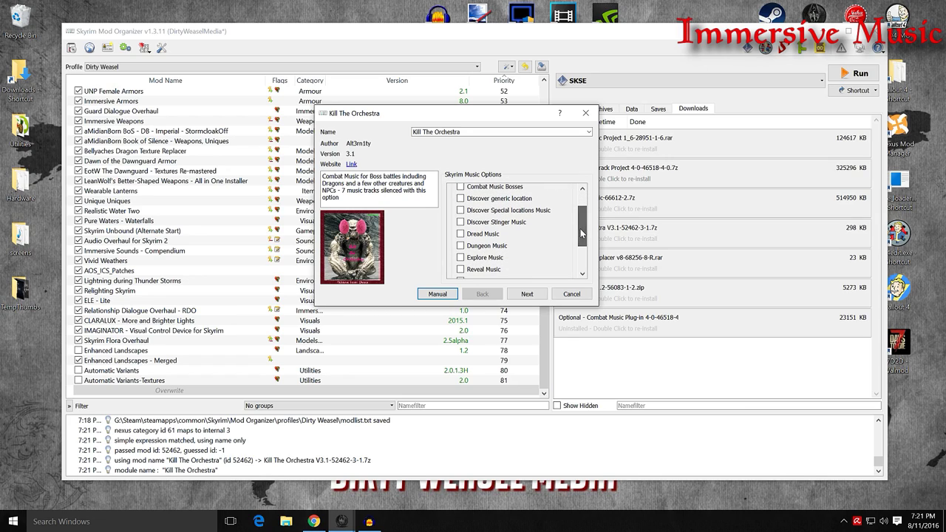
# Silence the Location Discovery, Special Discovery, Stinger, Dread, Dungeon, Explore and Reveal music.
pyautogui.click(461, 199)
pyautogui.click(461, 210)
pyautogui.click(462, 222)
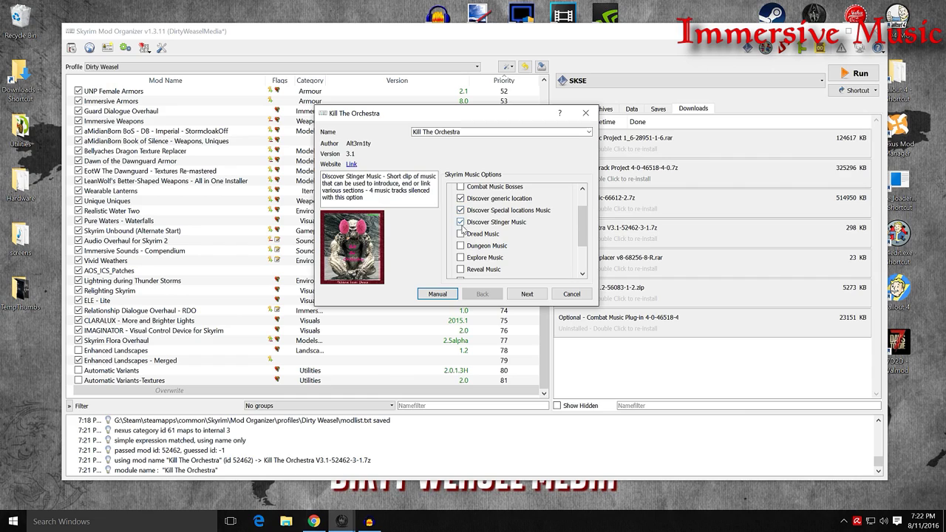
pyautogui.click(461, 235)
pyautogui.click(461, 246)
pyautogui.click(461, 258)
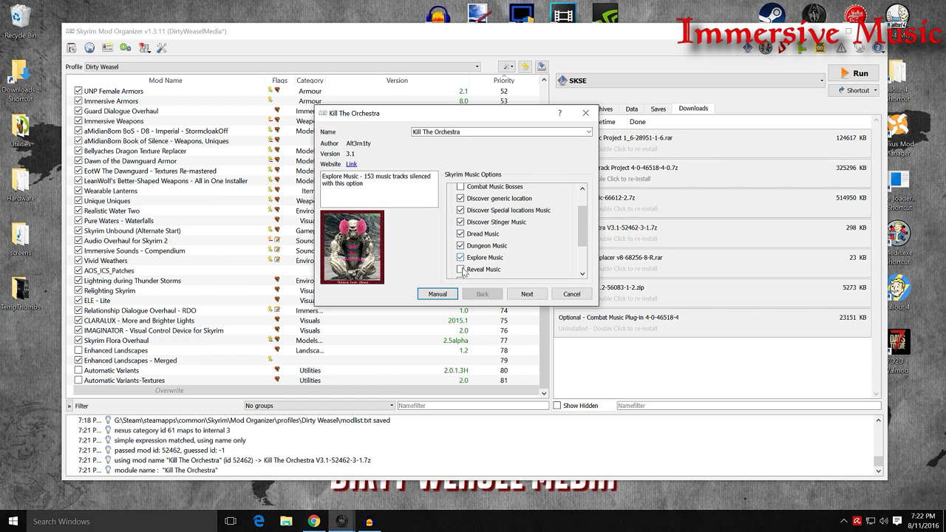
pyautogui.click(462, 269)
# Silence the Reward, Tavern, Town and Word Wall music, then continue to the Dawnguard options.
pyautogui.scroll(-3, 484, 251)
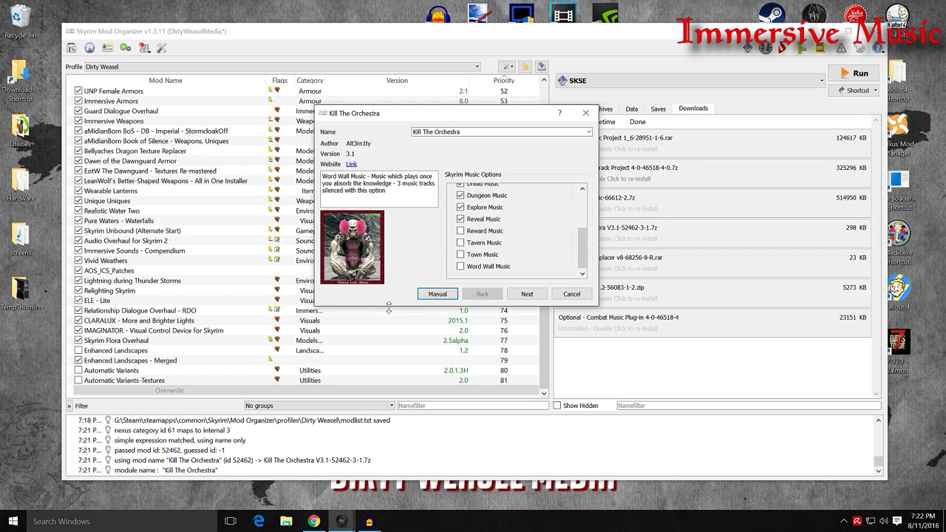
pyautogui.moveTo(389, 306); pyautogui.dragTo(388, 433)
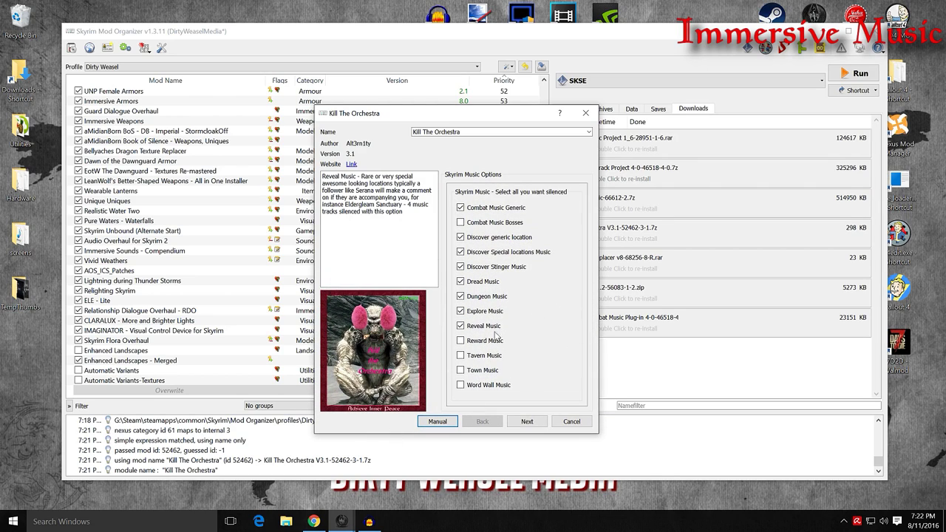
pyautogui.click(460, 341)
pyautogui.click(461, 355)
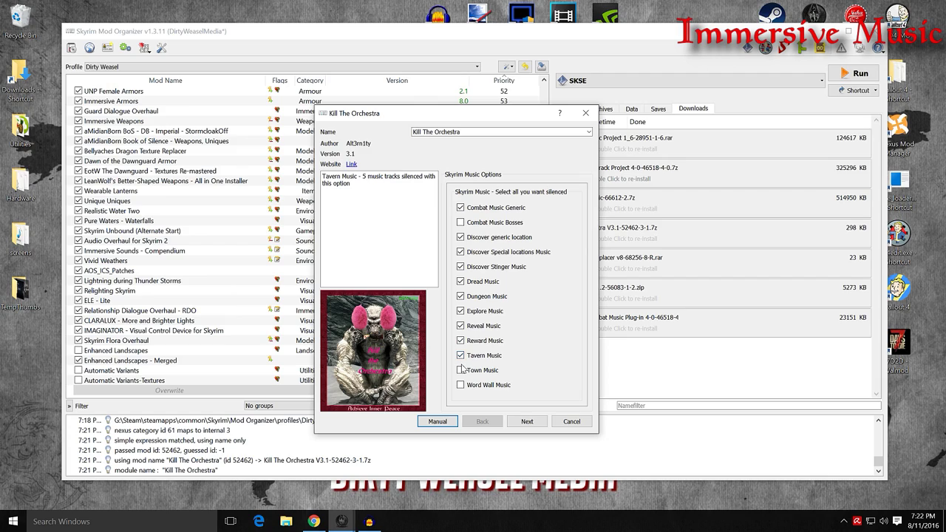
pyautogui.click(461, 370)
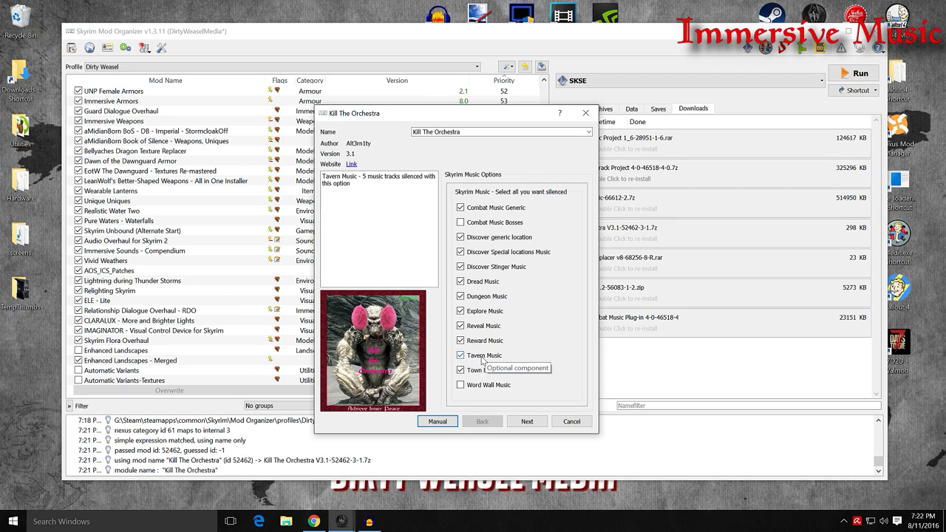
pyautogui.moveTo(485, 388)
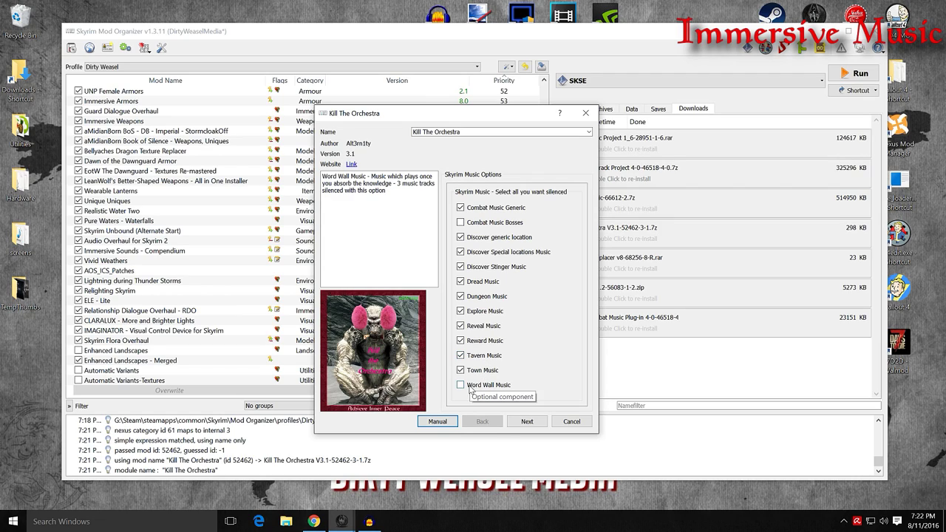
pyautogui.click(461, 385)
pyautogui.click(527, 421)
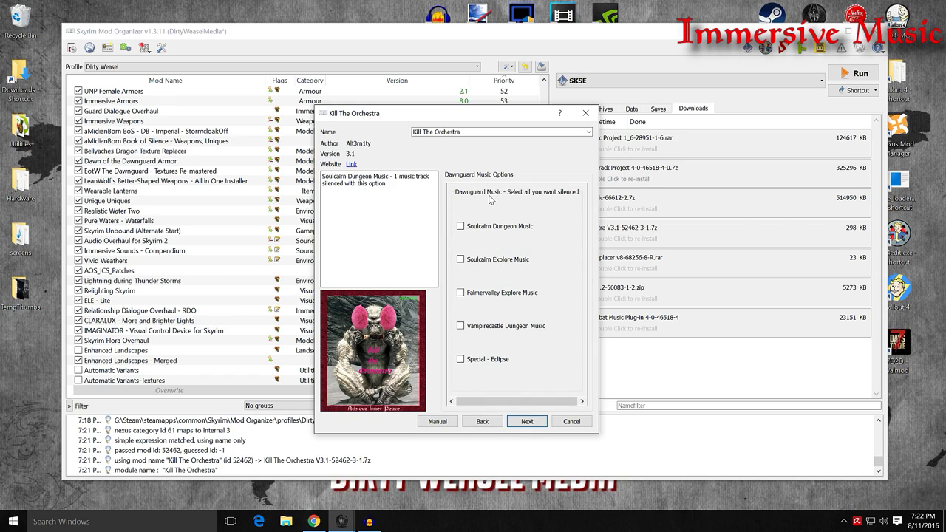
# Silence the Soulcairn Dungeon, Soulcairn Explore, Falmervalley Explore and Vampirecastle Dungeon music.
pyautogui.click(468, 234)
pyautogui.click(473, 260)
pyautogui.click(476, 295)
pyautogui.click(481, 327)
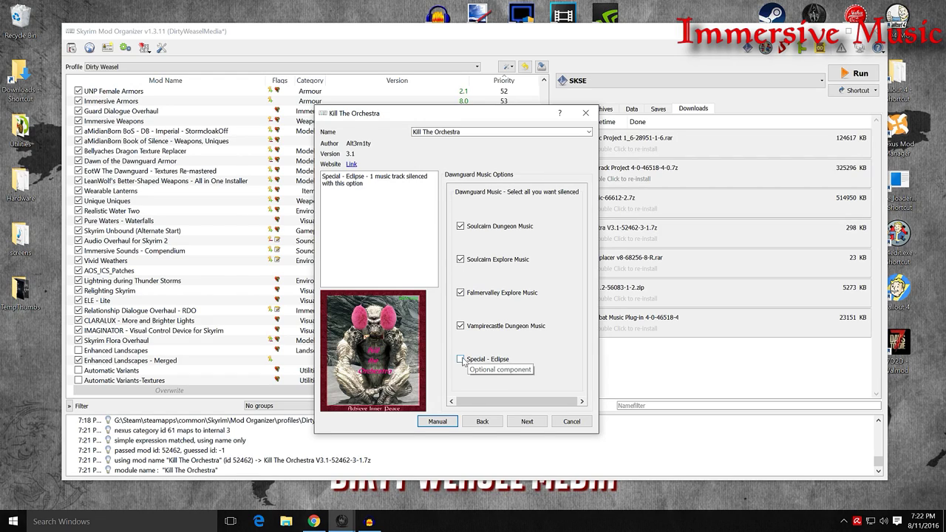
pyautogui.click(526, 422)
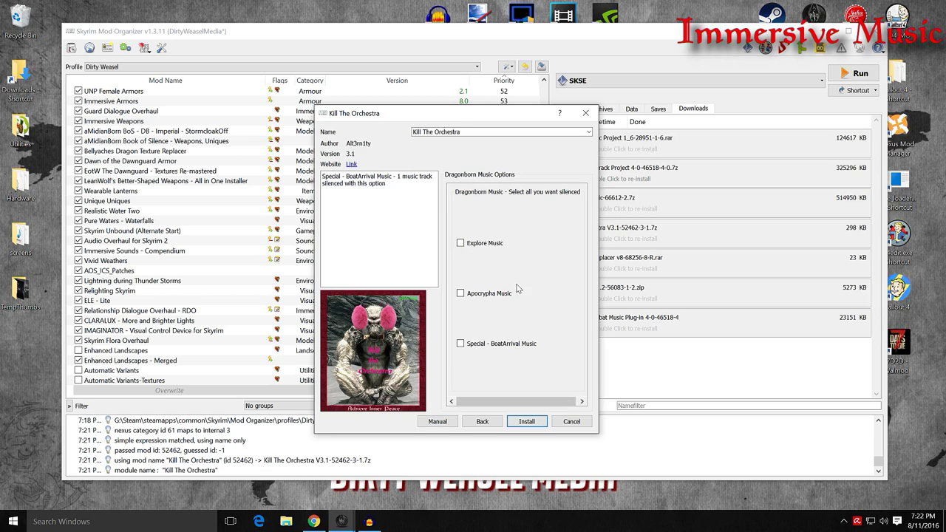
# Silence the Dragonborn Explore and Apocrypha music, then install Kill The Orchestra.
pyautogui.click(472, 247)
pyautogui.click(473, 296)
pyautogui.click(527, 421)
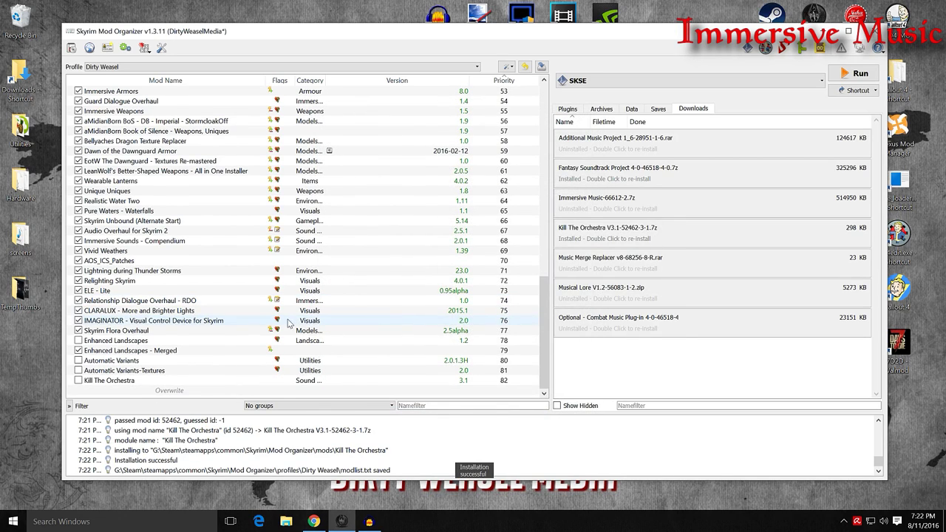
# Enable Kill The Orchestra in the mod list and select it for reordering.
pyautogui.click(78, 380)
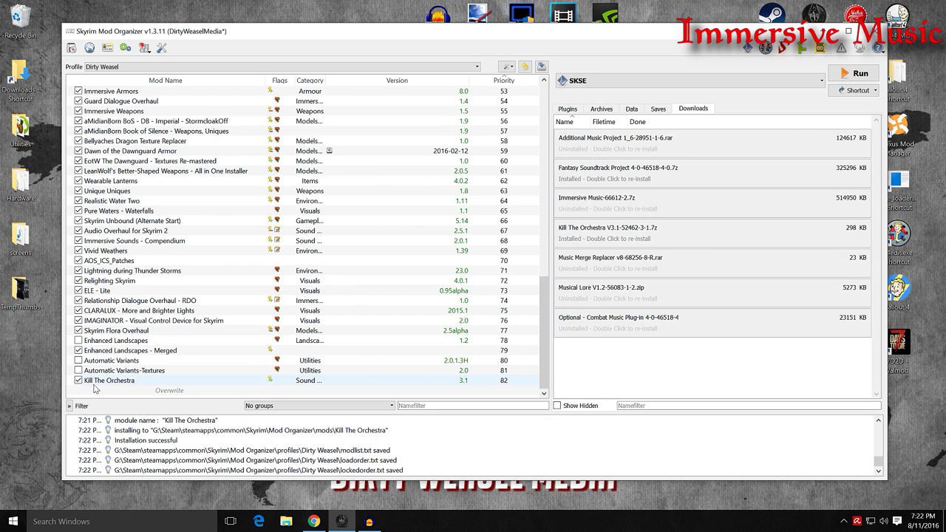
pyautogui.click(207, 384)
pyautogui.moveTo(544, 310); pyautogui.dragTo(550, 104)
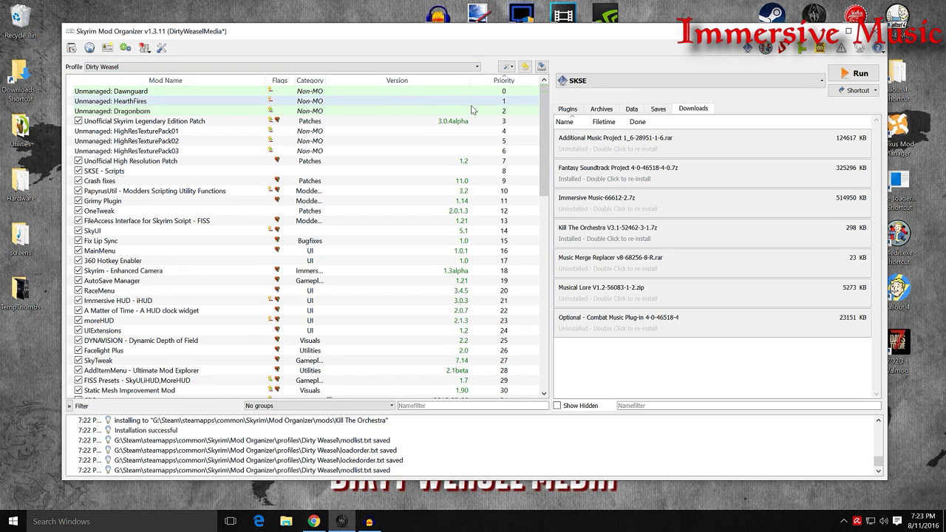
pyautogui.moveTo(545, 108); pyautogui.dragTo(547, 304)
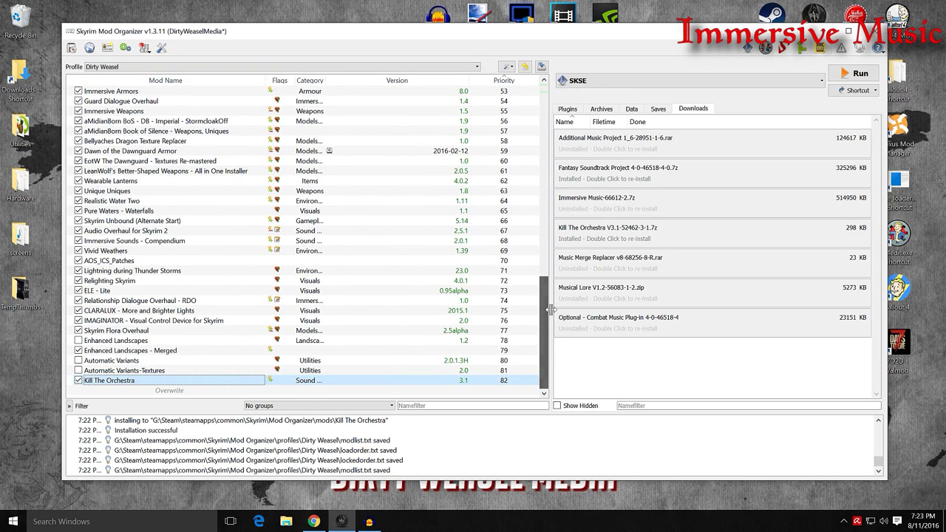
pyautogui.click(179, 382)
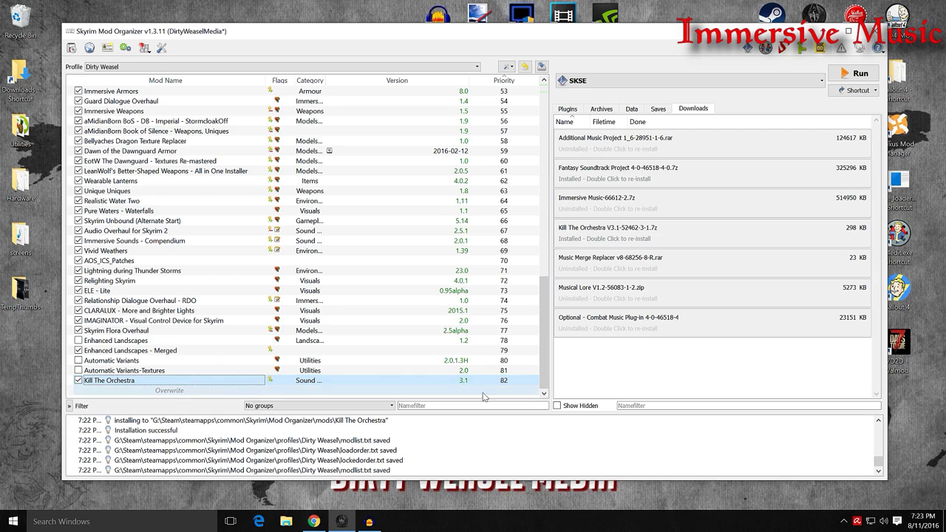
pyautogui.click(567, 108)
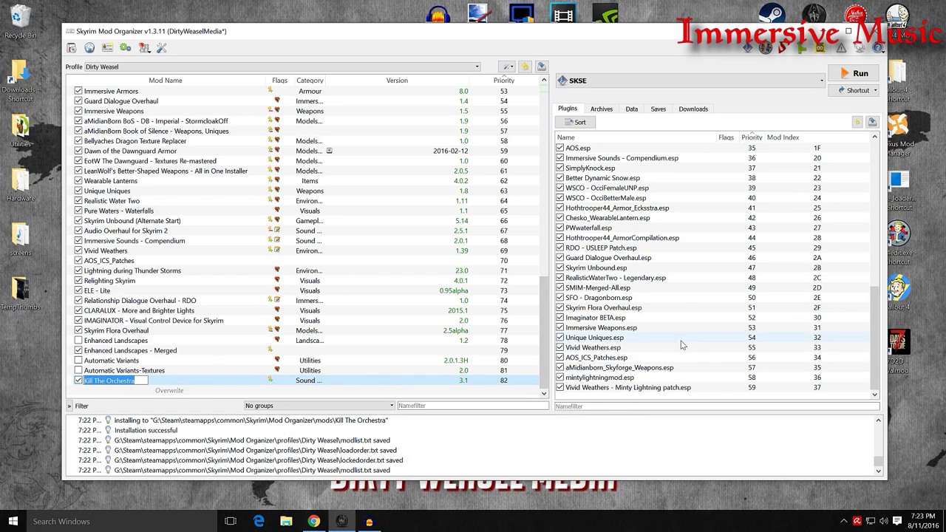
pyautogui.press('Escape')
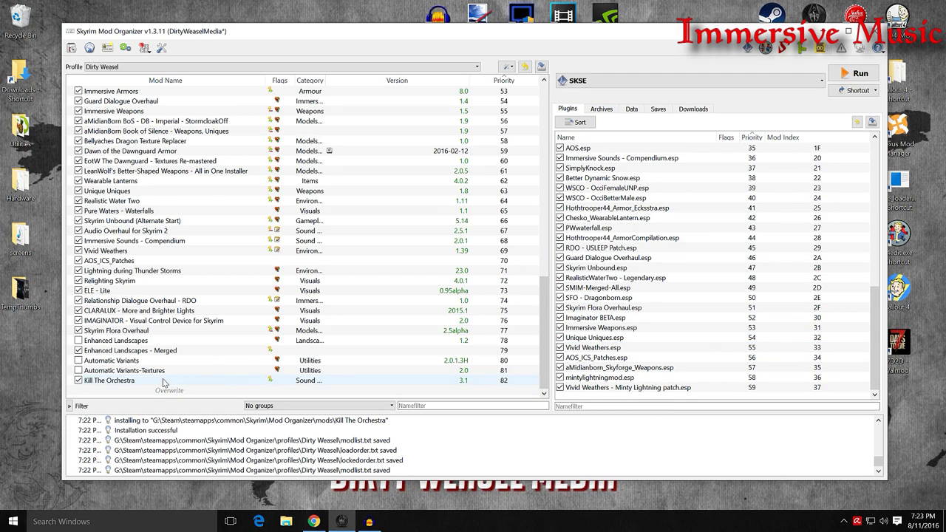
# Drag Kill The Orchestra up to priority 16, directly below Fix Lip Sync.
pyautogui.moveTo(167, 382); pyautogui.dragTo(209, 111)
pyautogui.scroll(8, 209, 169)
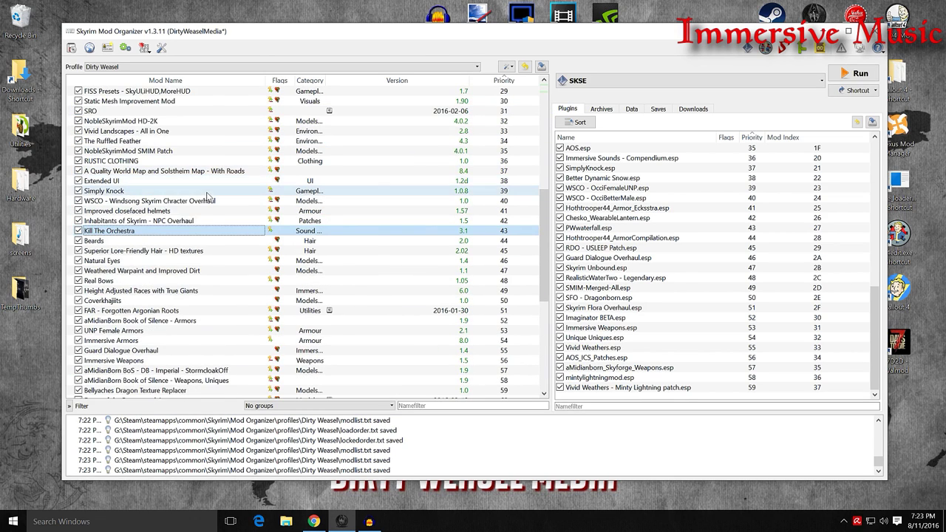
pyautogui.moveTo(197, 354); pyautogui.dragTo(211, 147)
pyautogui.scroll(1, 218, 208)
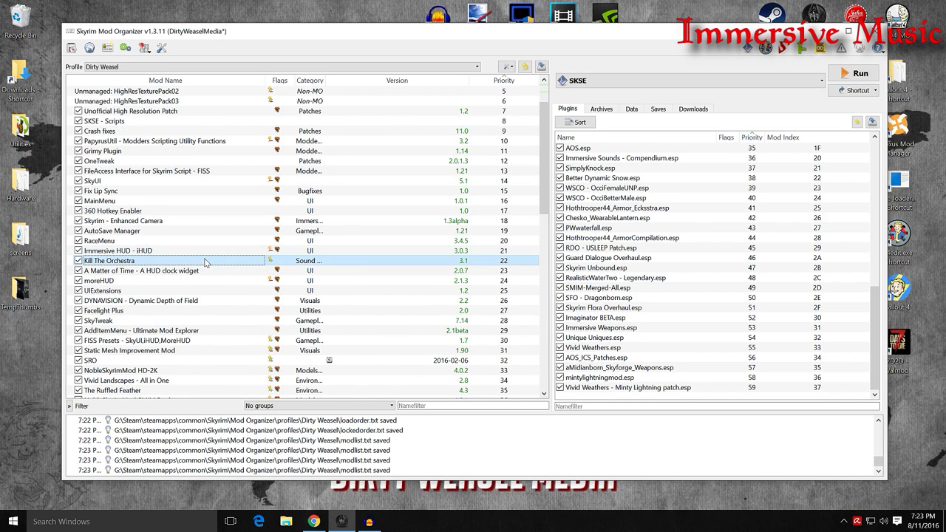
pyautogui.moveTo(214, 260); pyautogui.dragTo(206, 197)
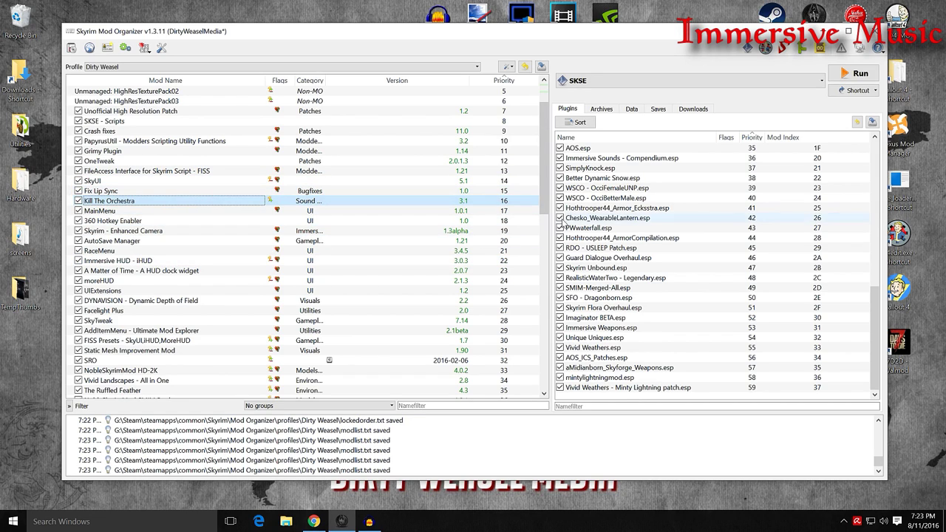
pyautogui.scroll(2, 280, 108)
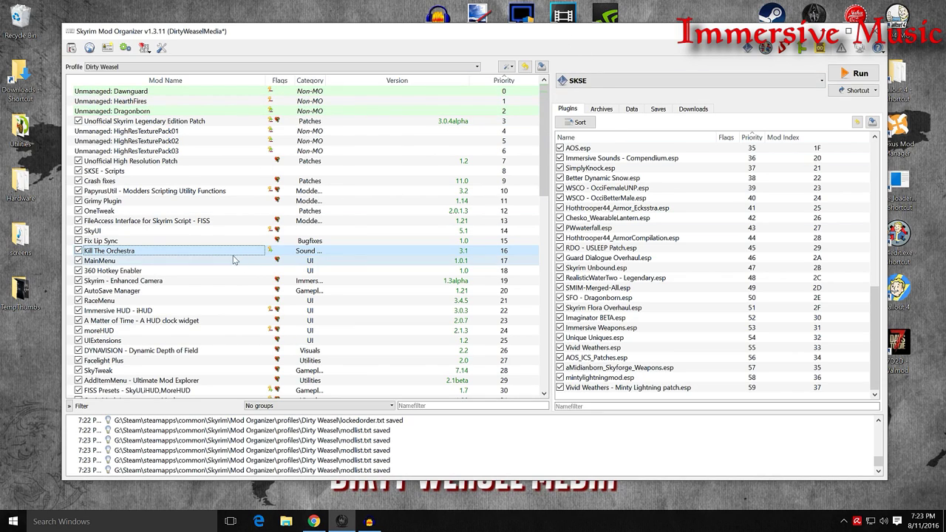
pyautogui.rightClick(209, 248)
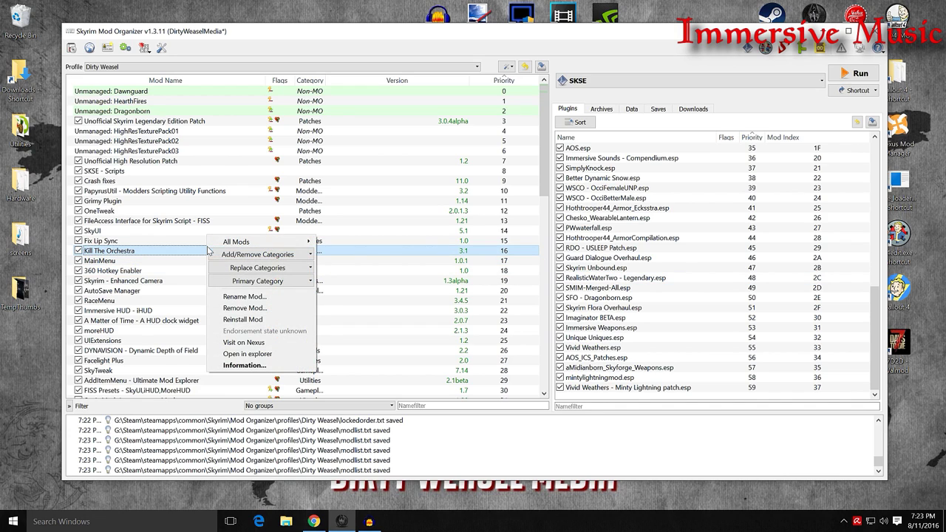
pyautogui.click(234, 319)
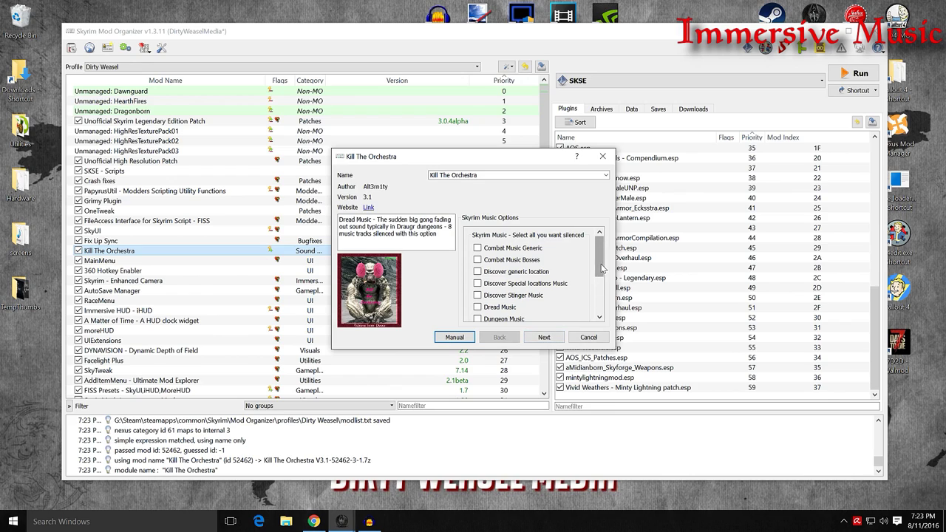
pyautogui.moveTo(603, 260); pyautogui.dragTo(601, 291)
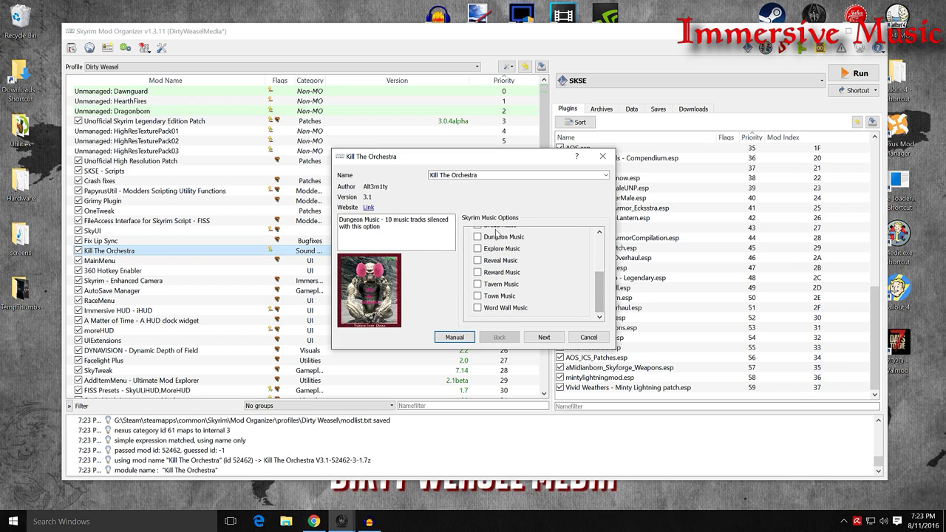
pyautogui.click(589, 337)
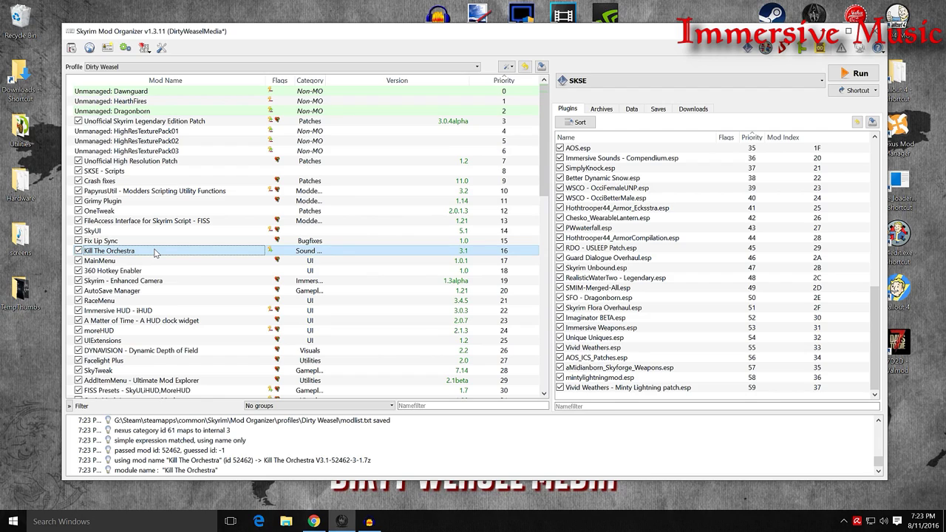
pyautogui.click(220, 254)
# Leave the accidental rename and minimize Mod Organizer, keeping Kill The Orchestra at priority 16.
pyautogui.press('Return')
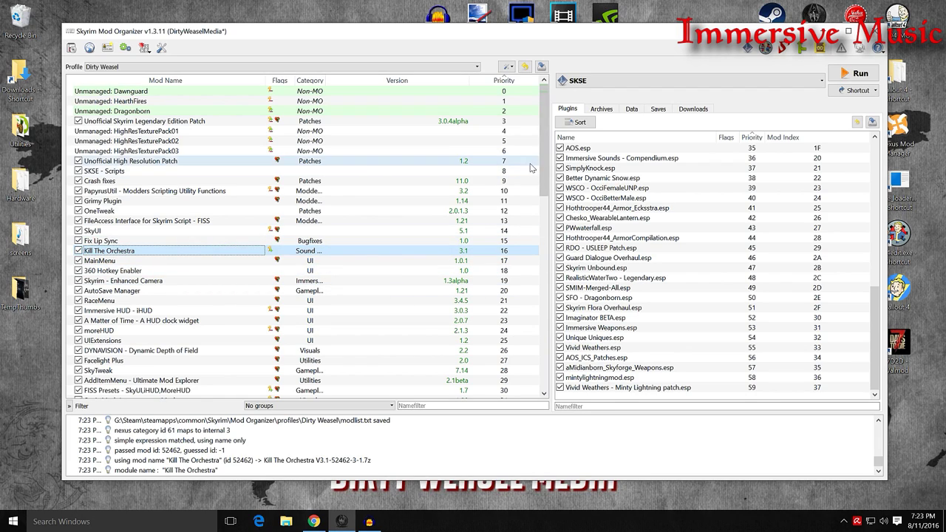
pyautogui.scroll(-3, 548, 194)
pyautogui.scroll(-2, 549, 194)
pyautogui.scroll(6, 548, 194)
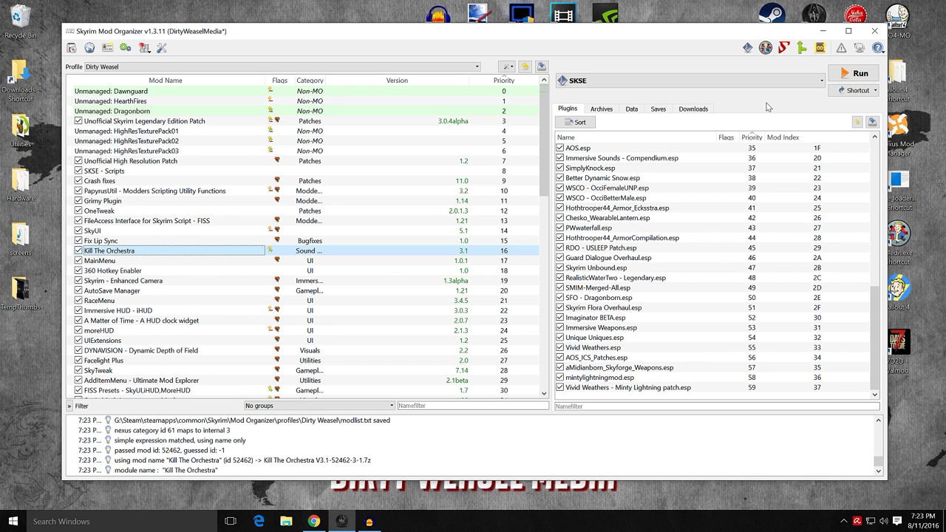
pyautogui.click(822, 31)
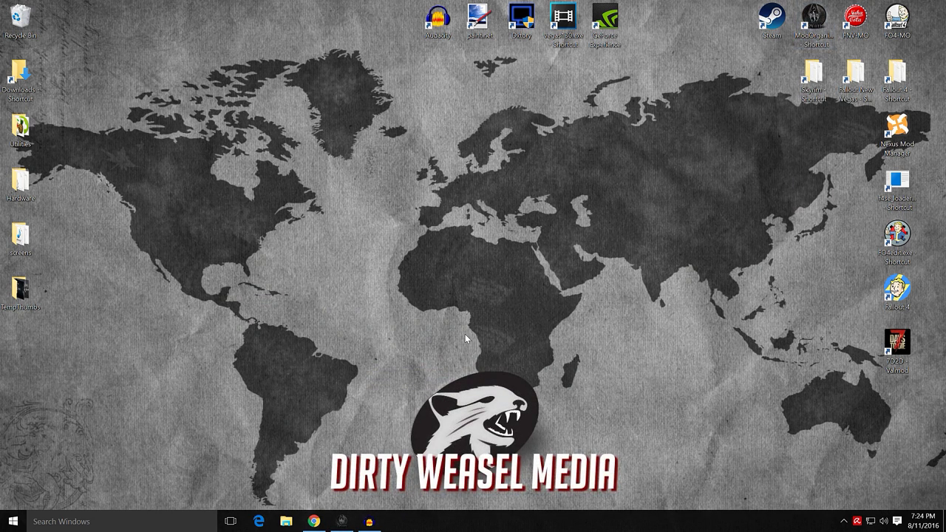